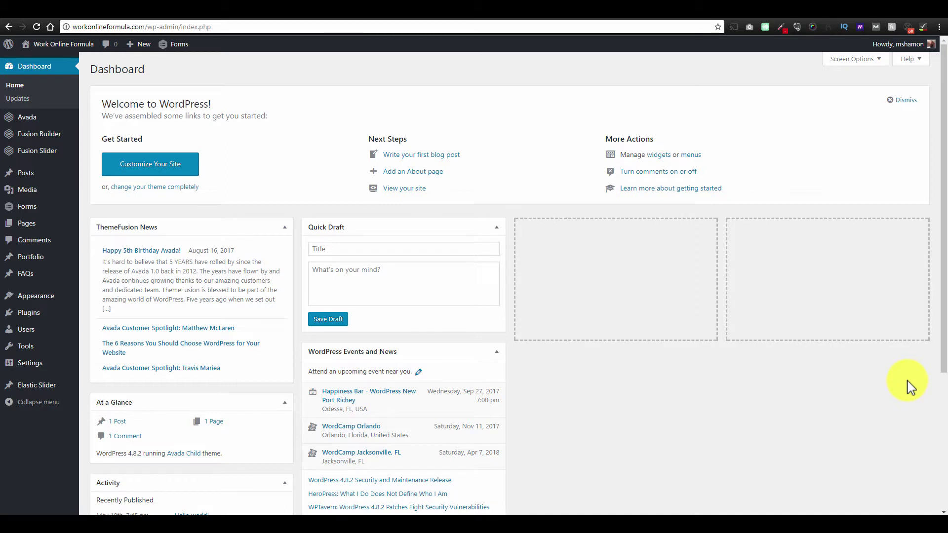
From the dashboard, reach the Pages menu's Add New entry in the admin sidebar
mouse_move(49, 127)
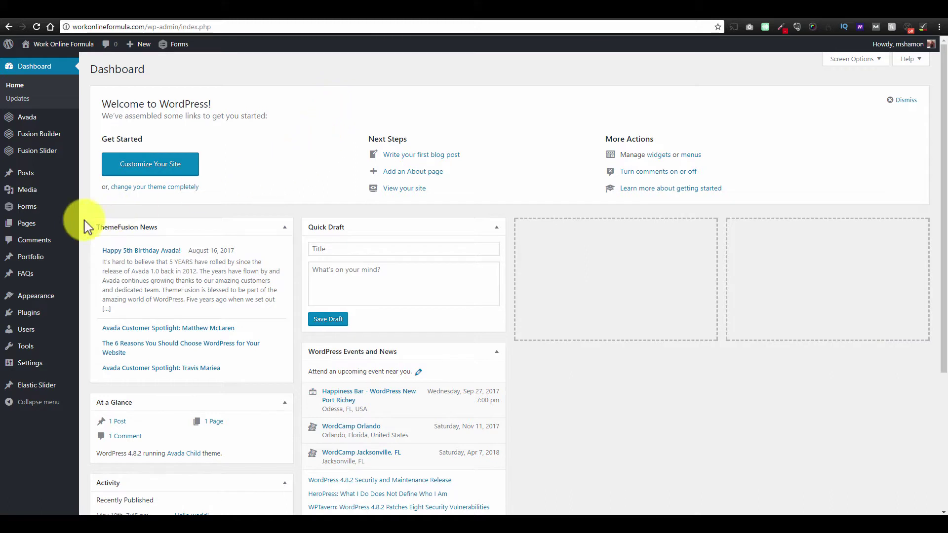
mouse_move(70, 232)
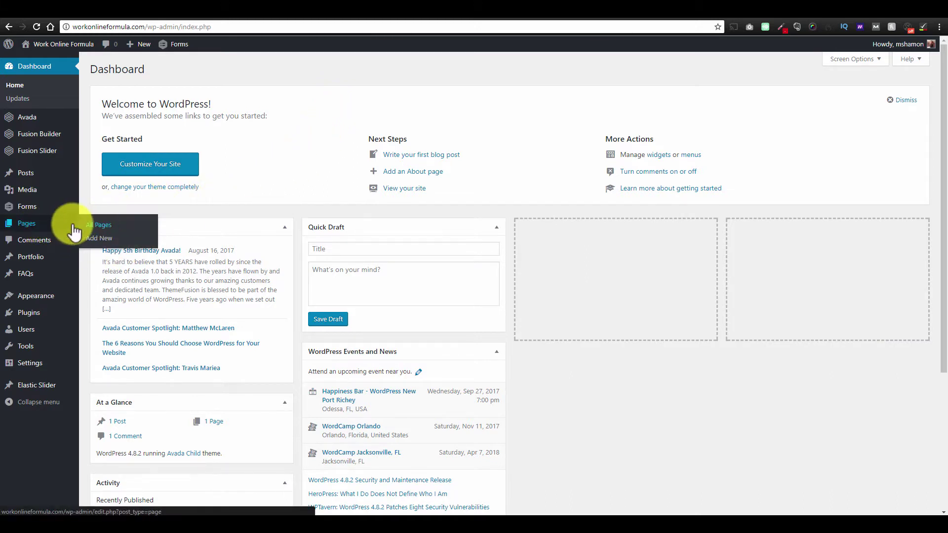
Start a new page titled 'About Us' and let it auto-save as a draft at /about-us/
left_click(100, 238)
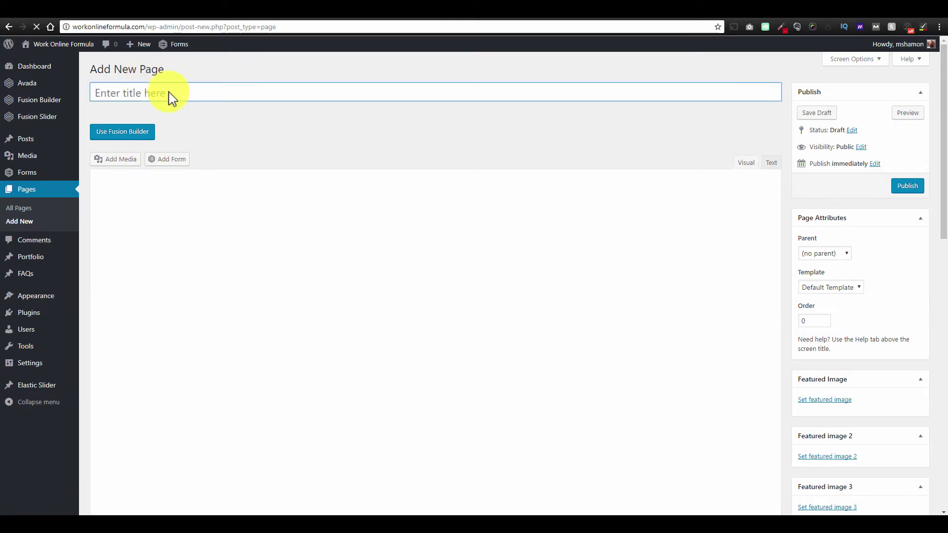
type("About Us")
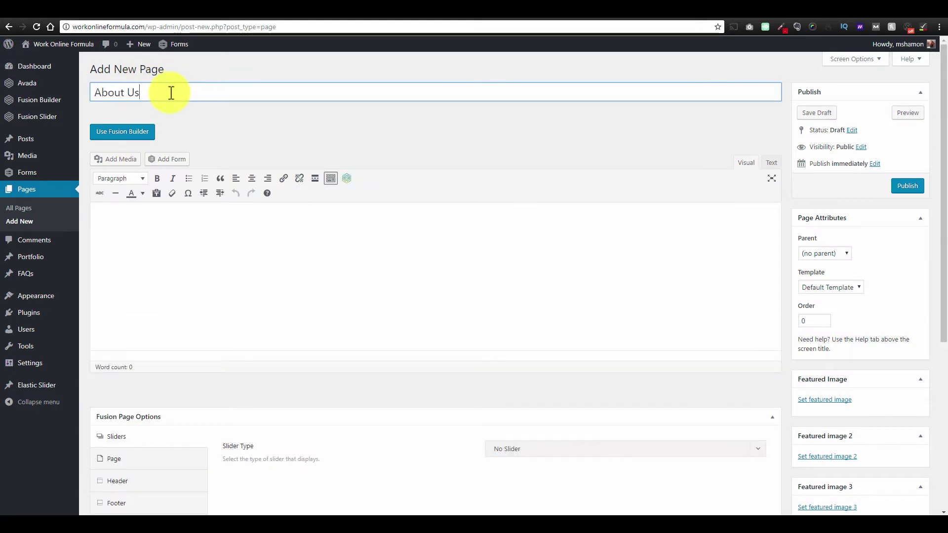
mouse_move(142, 133)
left_mouse_down()
mouse_move(123, 116)
mouse_move(133, 133)
mouse_move(158, 137)
left_mouse_up()
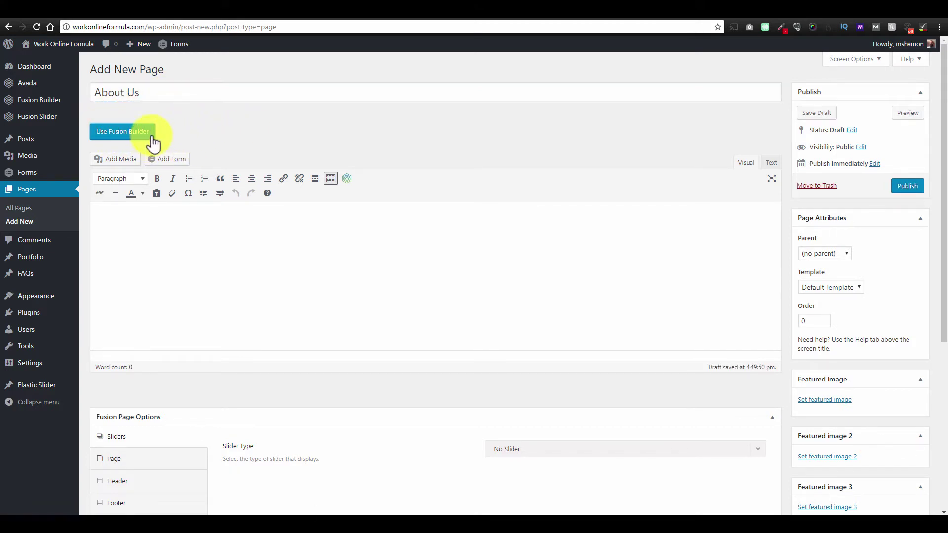
scroll(849, 266, "down", 2)
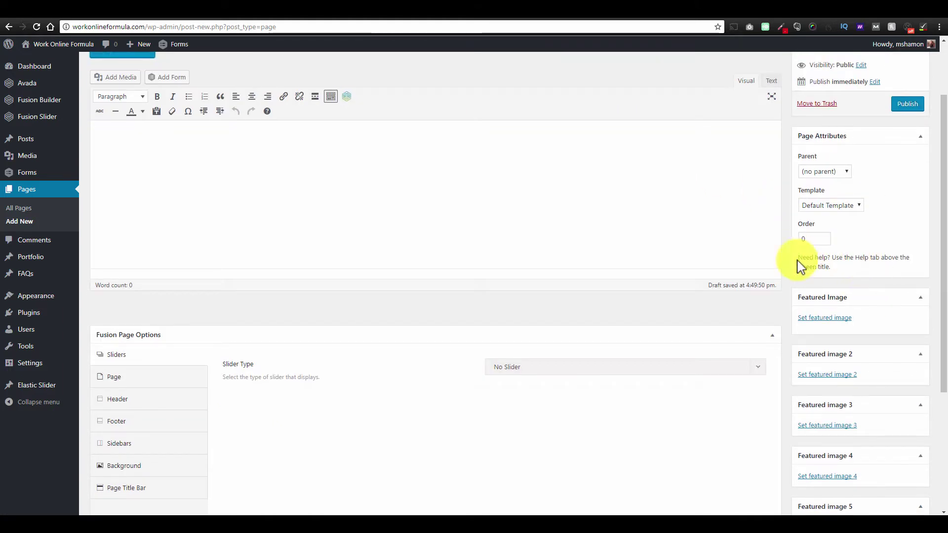
scroll(841, 298, "down", 2)
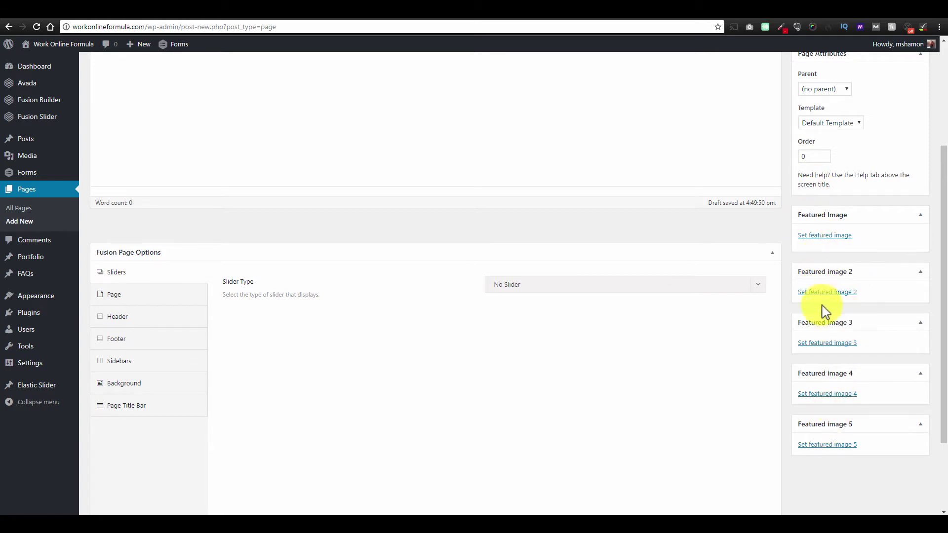
scroll(824, 315, "up", 3)
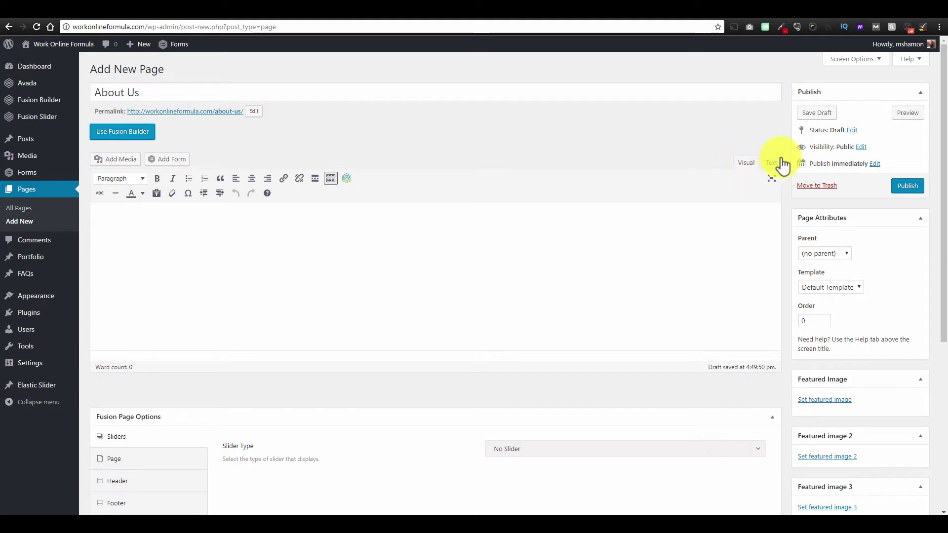
left_click(470, 269)
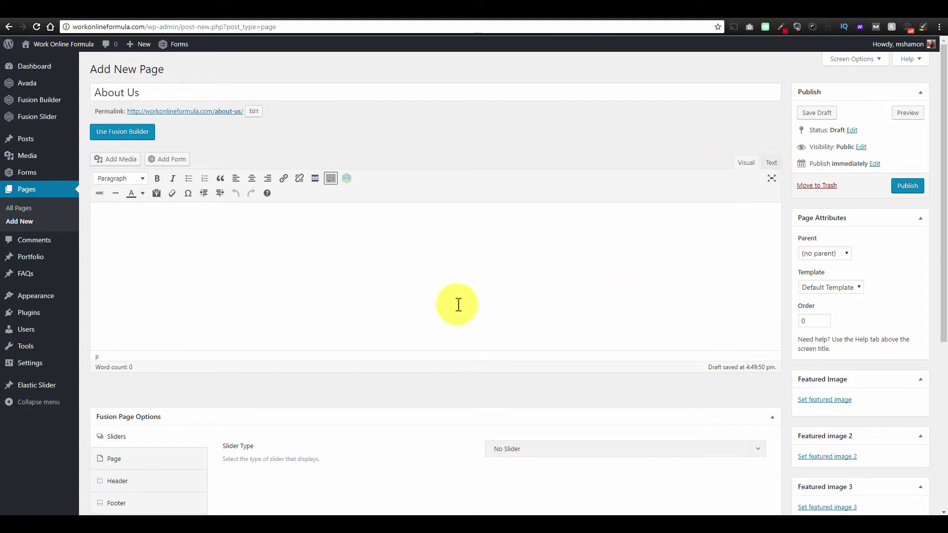
left_click(771, 163)
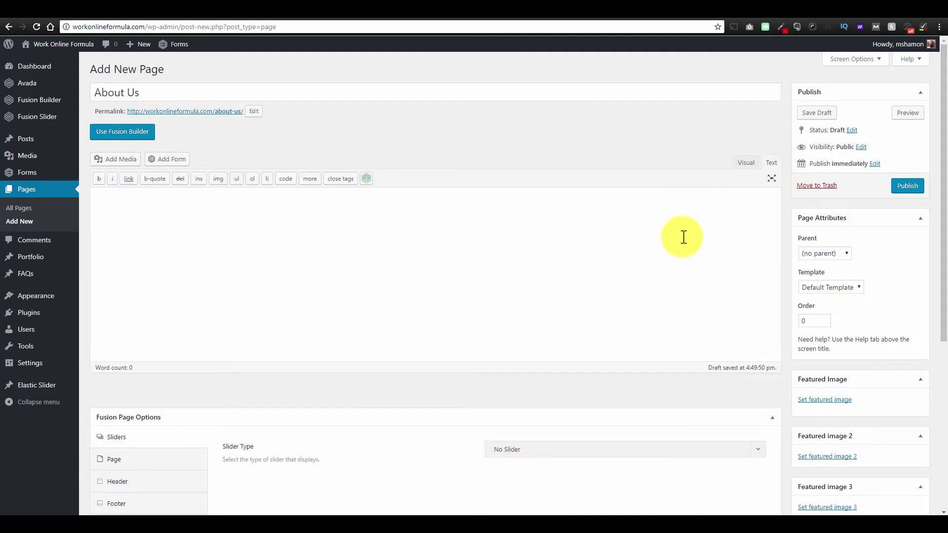
left_click(750, 164)
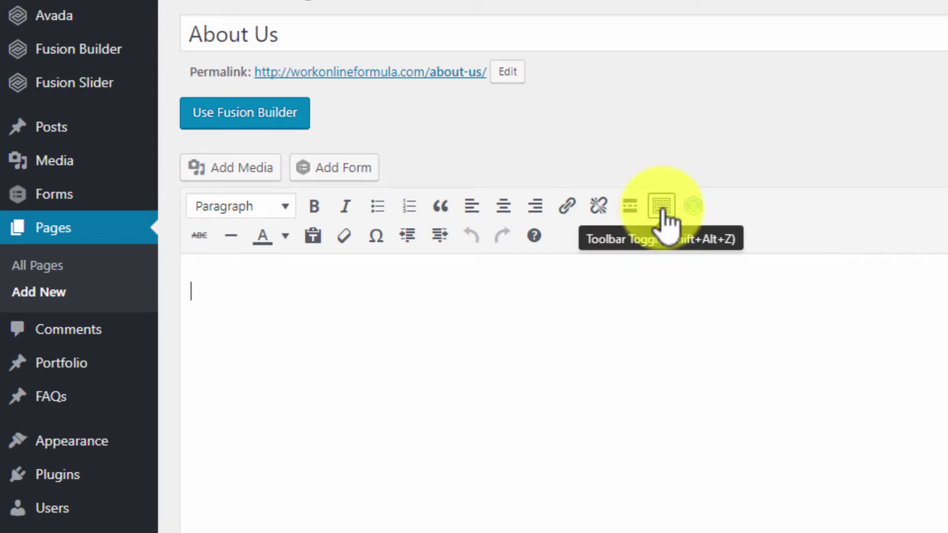
left_click(662, 207)
left_click(661, 208)
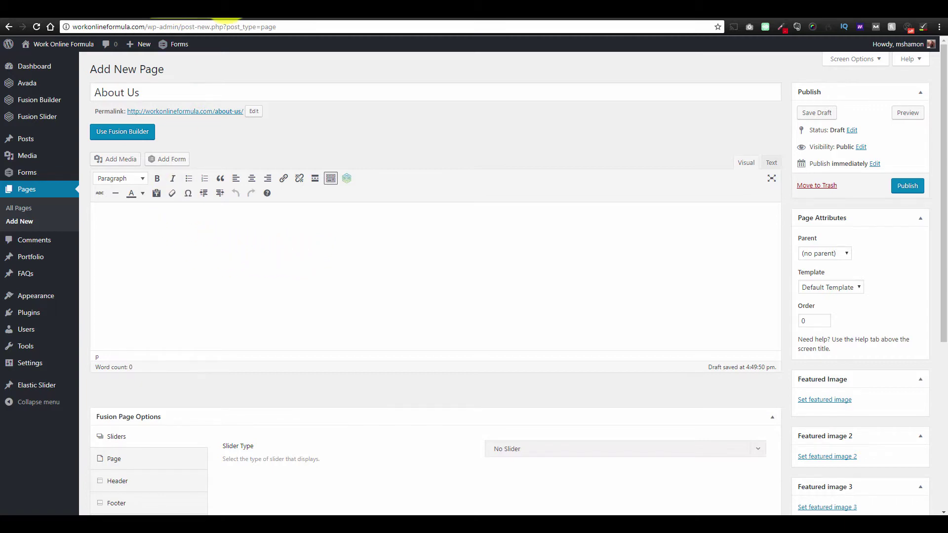
Paste five paragraphs of generated lorem ipsum into the page body and check its HTML in Text view
left_click(225, 12)
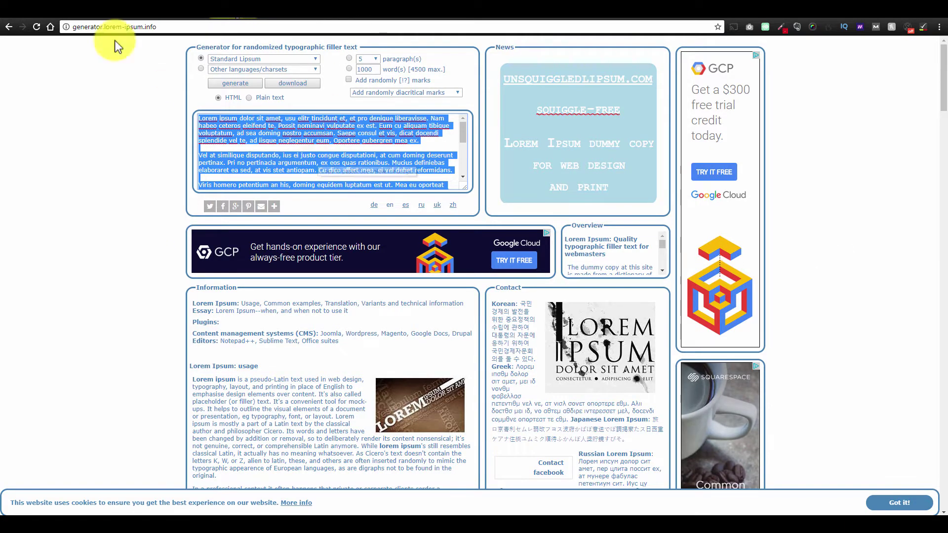
key("ctrl+c")
key("ctrl+Tab")
key("ctrl+v")
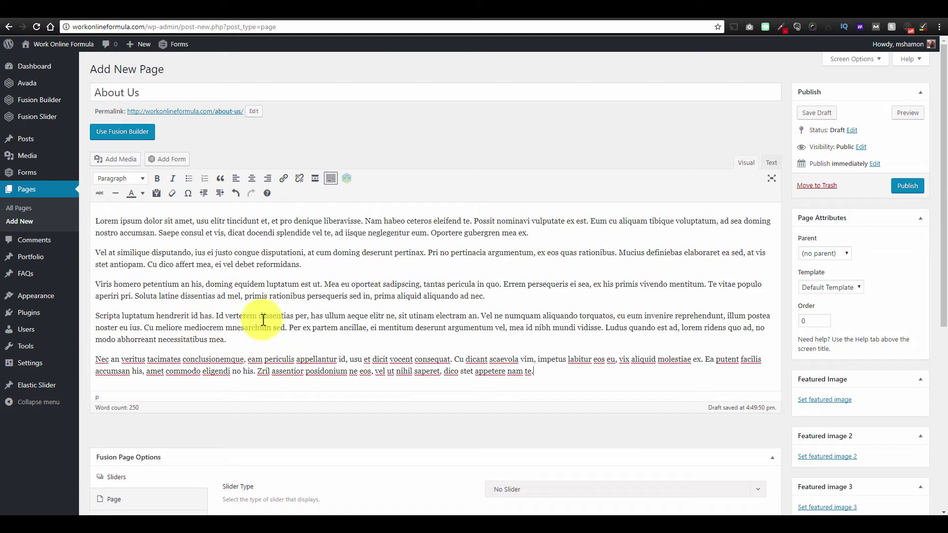
left_click(771, 163)
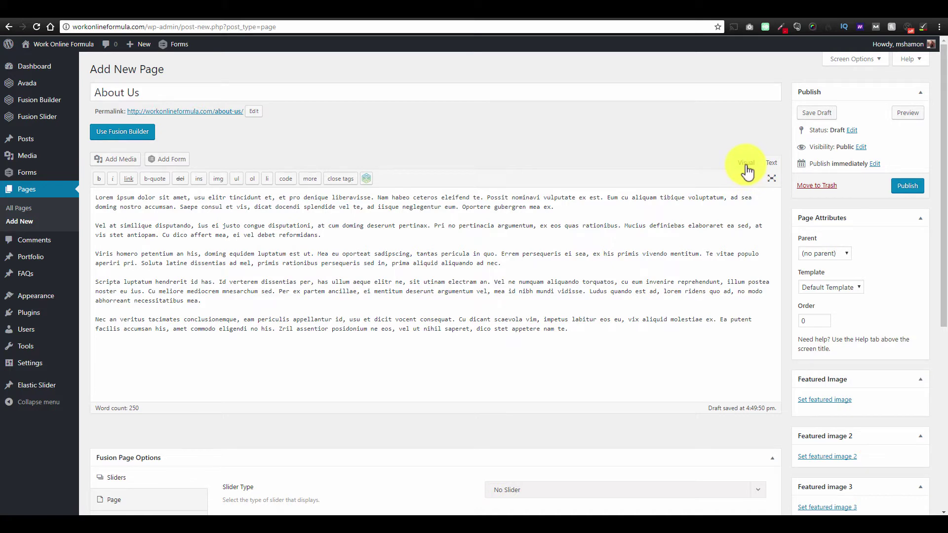
left_click(746, 163)
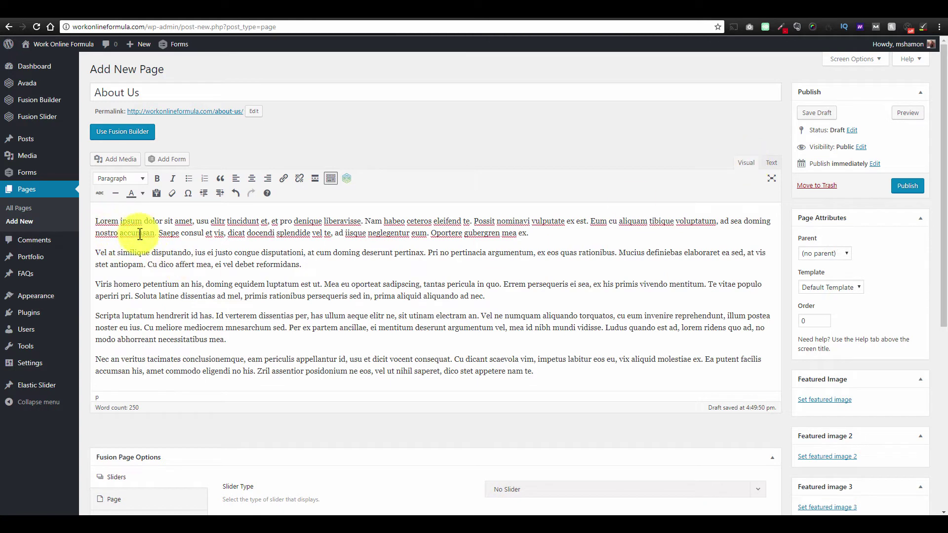
Add an 'About Us' line above the text and format it as Heading 2
key("Return")
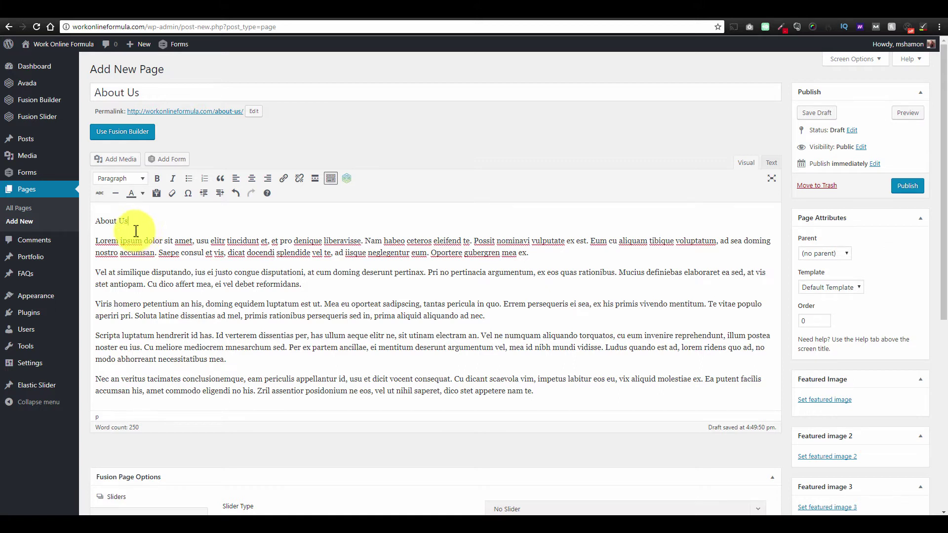
left_click_drag(137, 223, 85, 223)
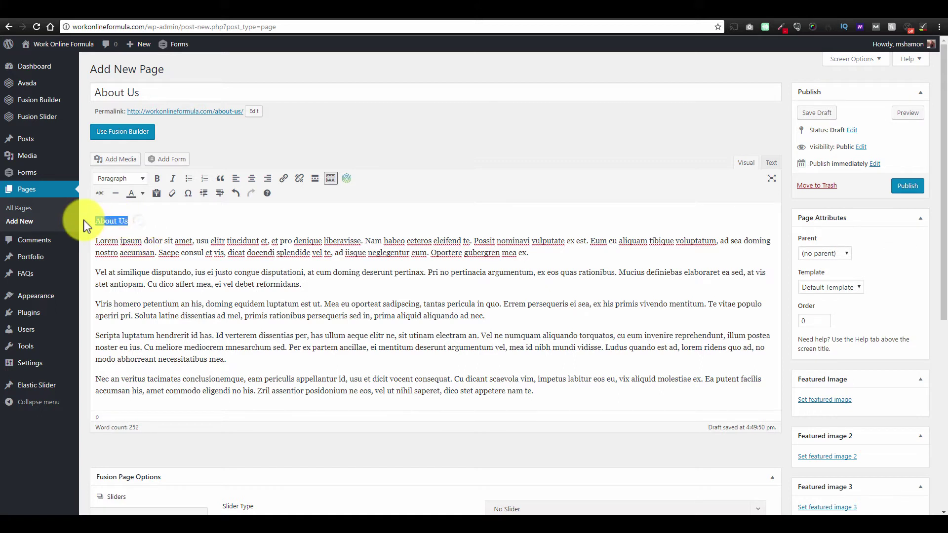
left_click(143, 181)
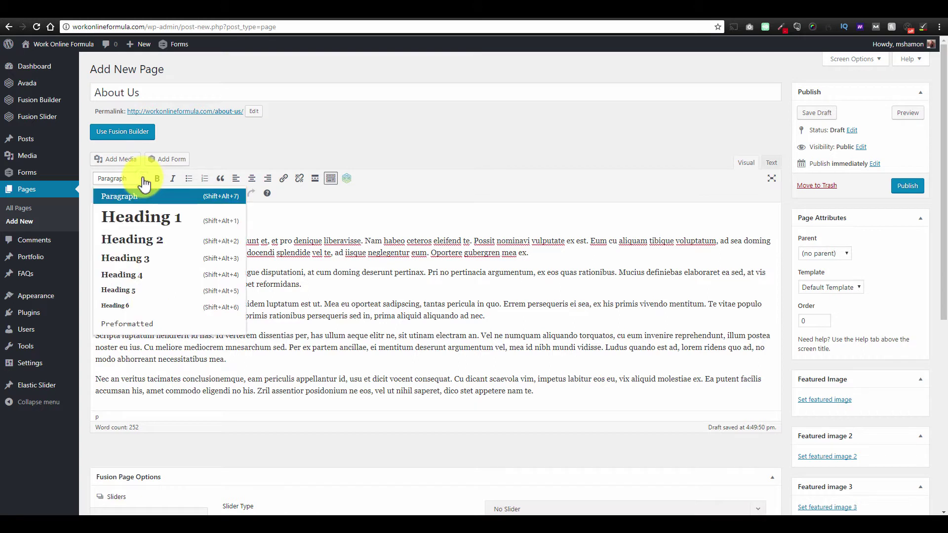
left_click(179, 247)
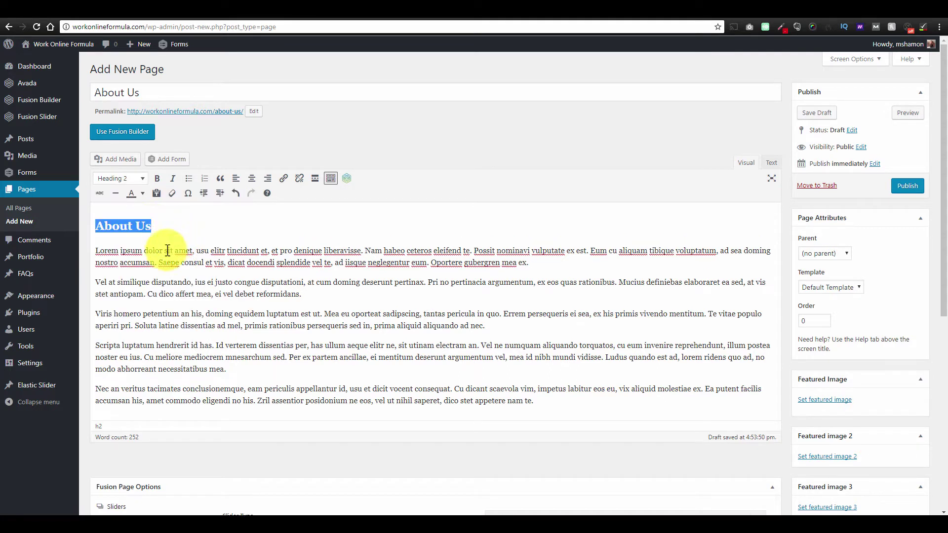
left_click(247, 327)
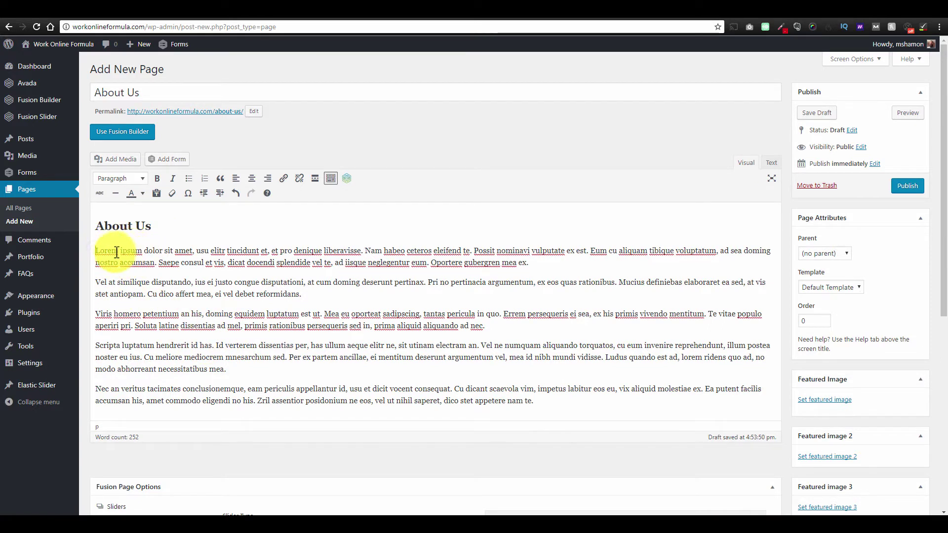
Bold 'Lorem ipsum dolor' and italicize 'usu elitr tincidunt' in the first paragraph
left_click(96, 251)
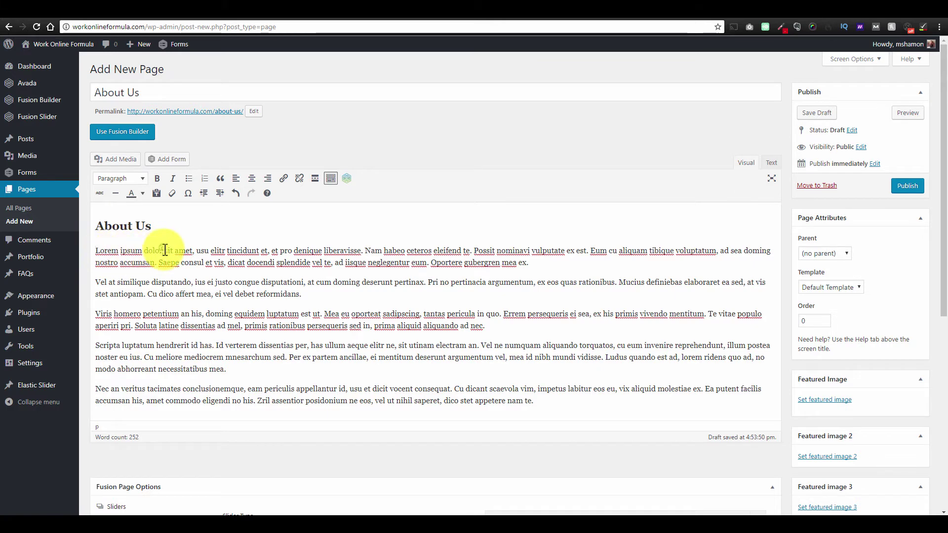
left_click_drag(165, 250, 96, 251)
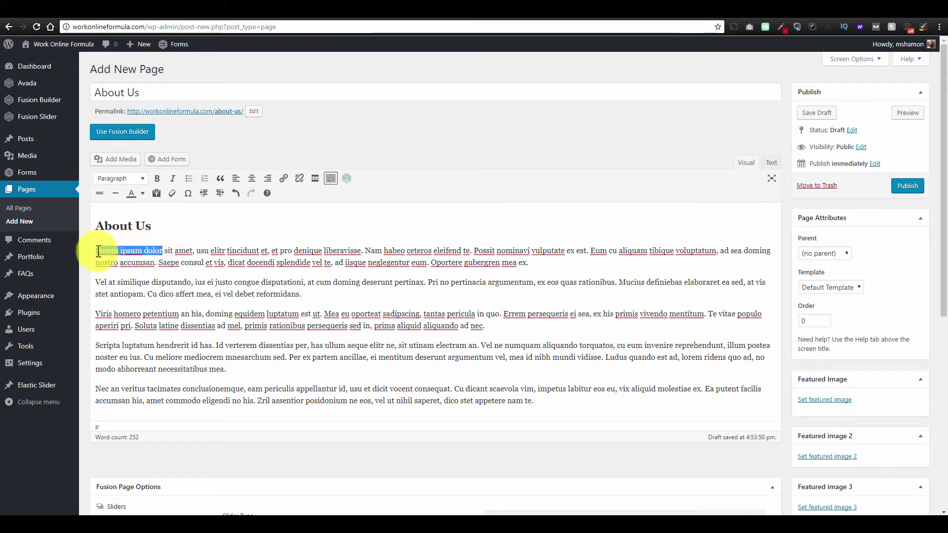
left_click(159, 182)
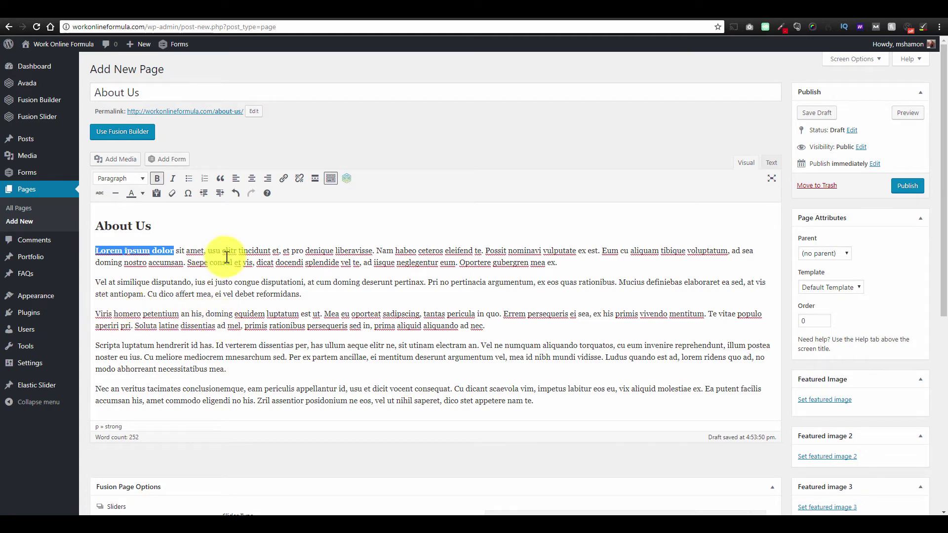
left_click_drag(208, 250, 264, 248)
left_click(172, 178)
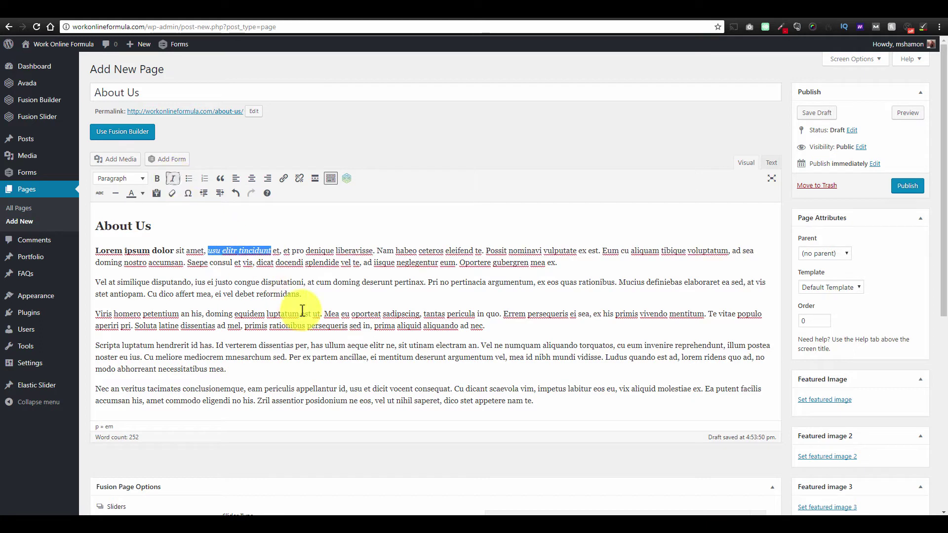
left_click(247, 273)
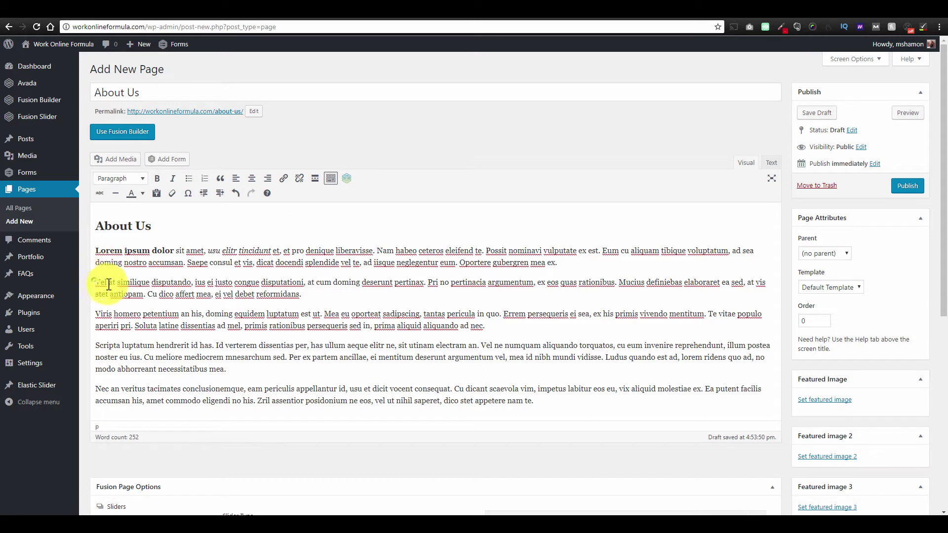
Turn the 'Vel at similique' paragraph into a blockquote
left_click_drag(299, 295, 98, 285)
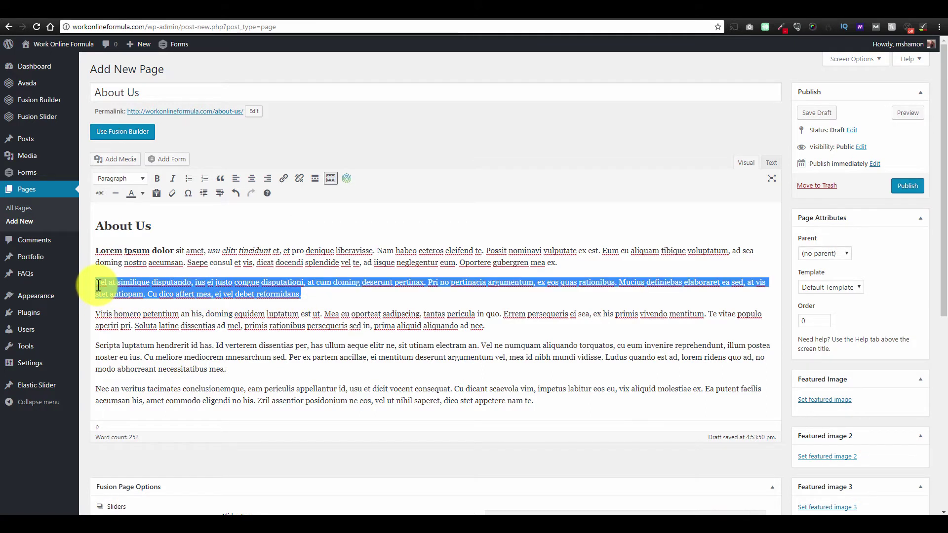
left_click(220, 179)
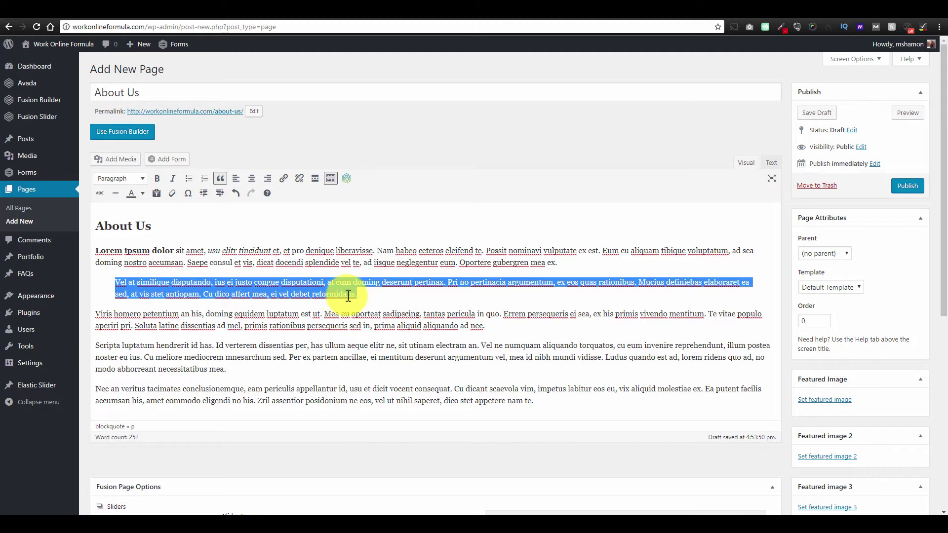
left_click(369, 282)
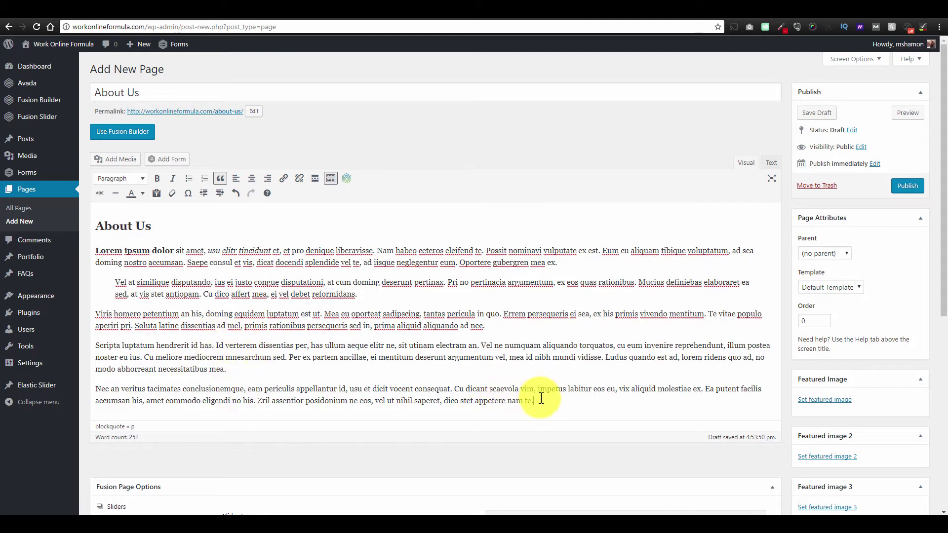
Center-align the final paragraph after trying right and left alignment
left_click_drag(535, 400, 94, 388)
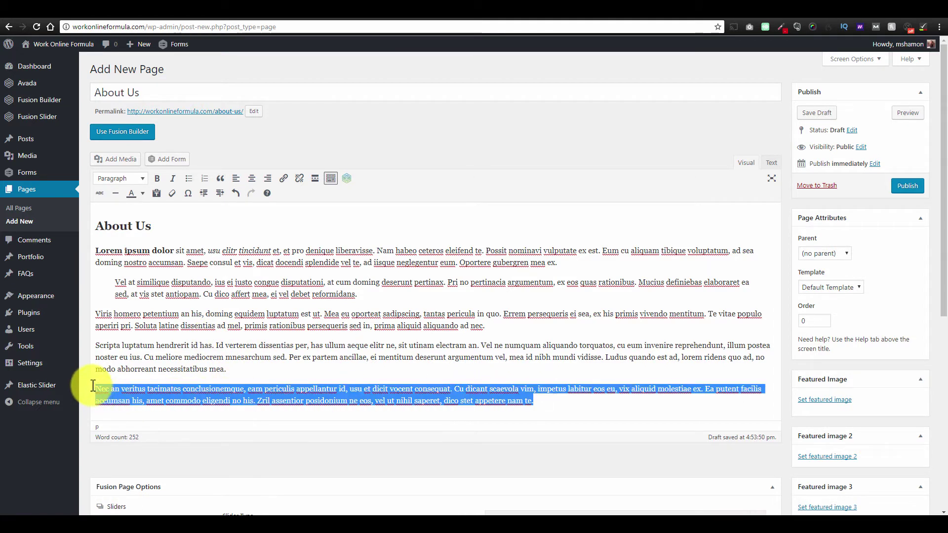
left_click(253, 180)
left_click(267, 181)
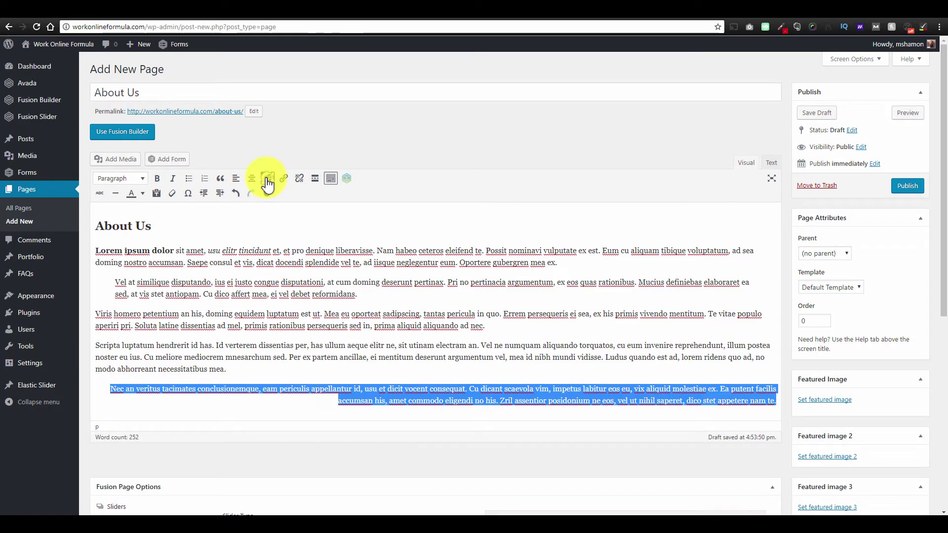
left_click(236, 181)
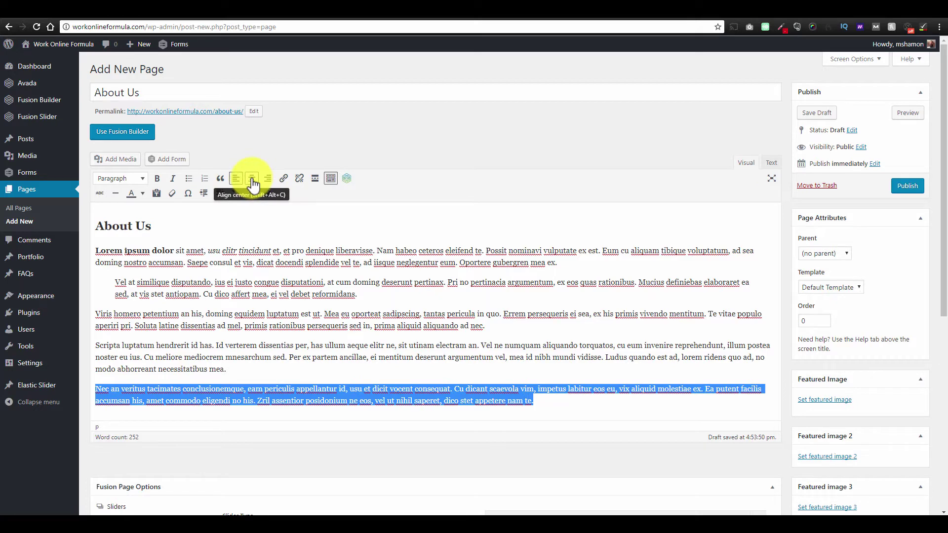
left_click(253, 181)
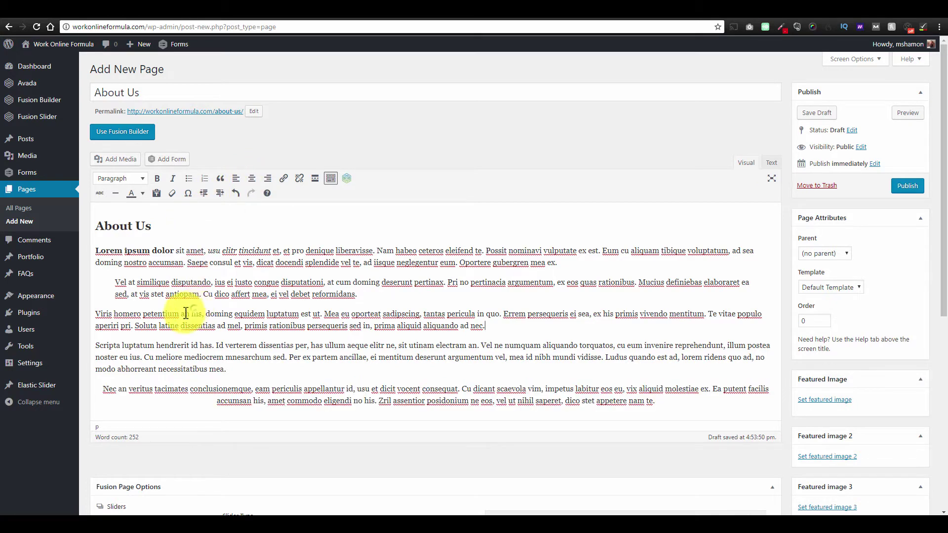
Colour the words 'Scripta luptatum hendrerit' teal
scroll(186, 314, "down", 2)
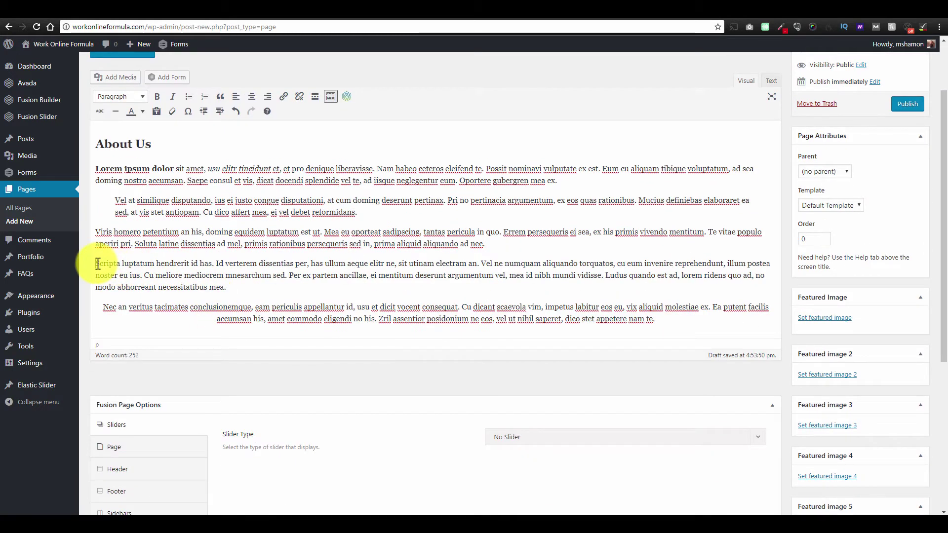
left_click_drag(96, 264, 189, 263)
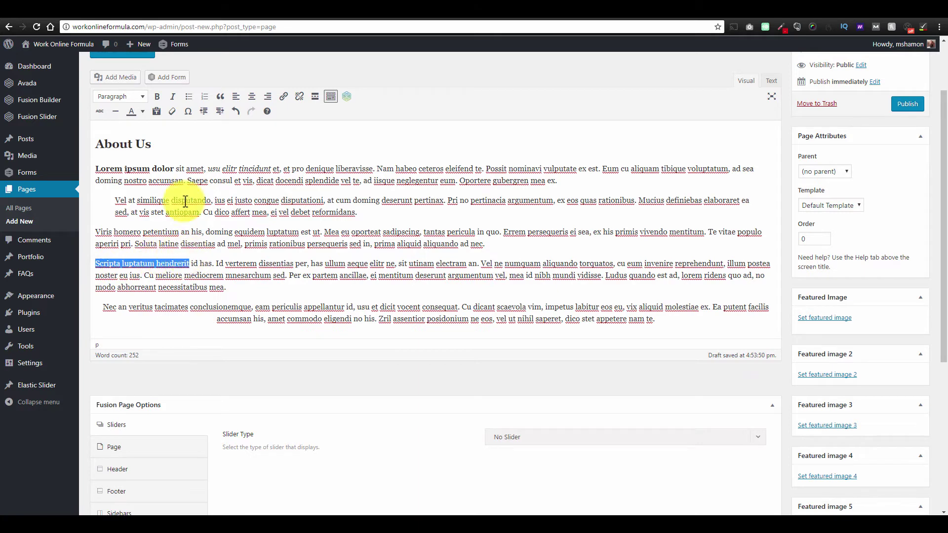
left_click(143, 112)
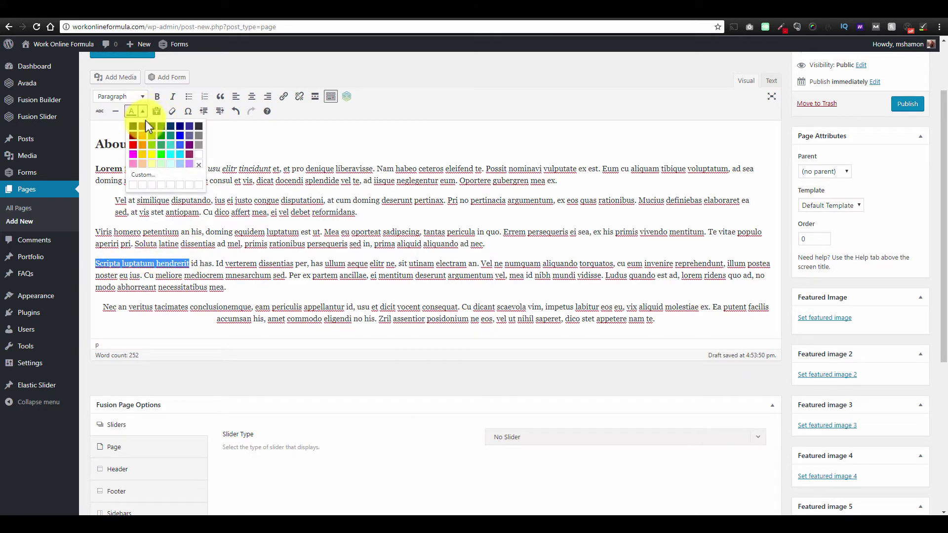
left_click(171, 146)
left_click(244, 263)
Strike through 'Viris homero petentium', and undo a horizontal line tried on 'equidem luptatum'
scroll(217, 292, "up", 2)
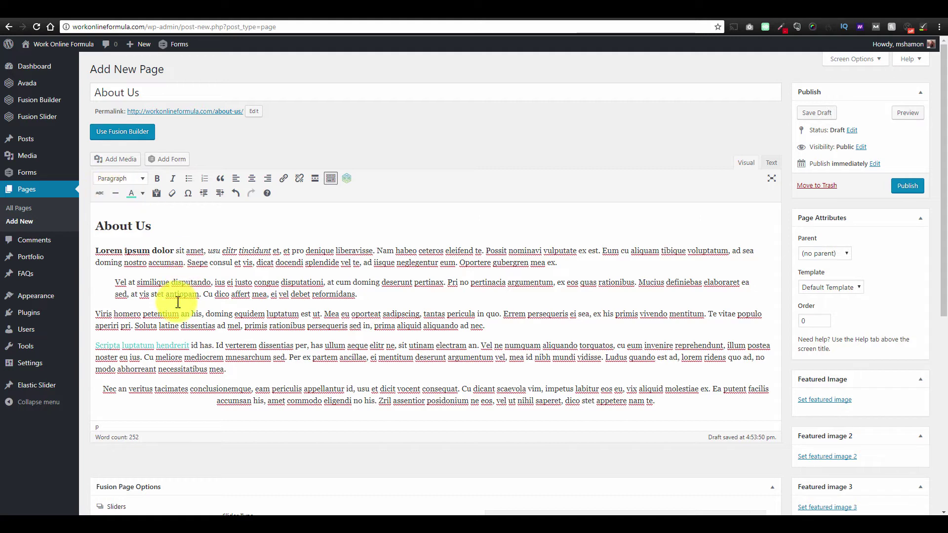
left_click_drag(179, 314, 96, 314)
left_click(100, 193)
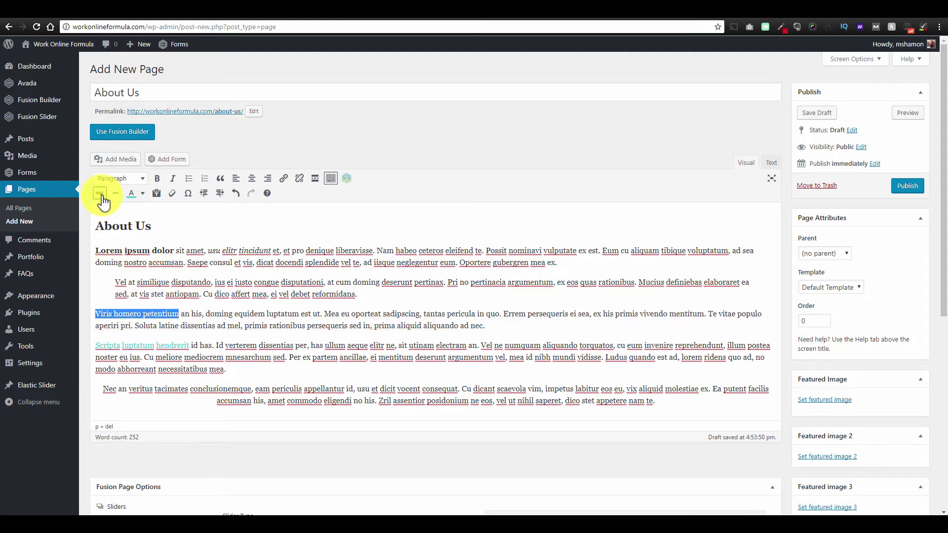
left_click(187, 312)
left_click_drag(195, 313, 299, 314)
left_click_drag(299, 314, 238, 314)
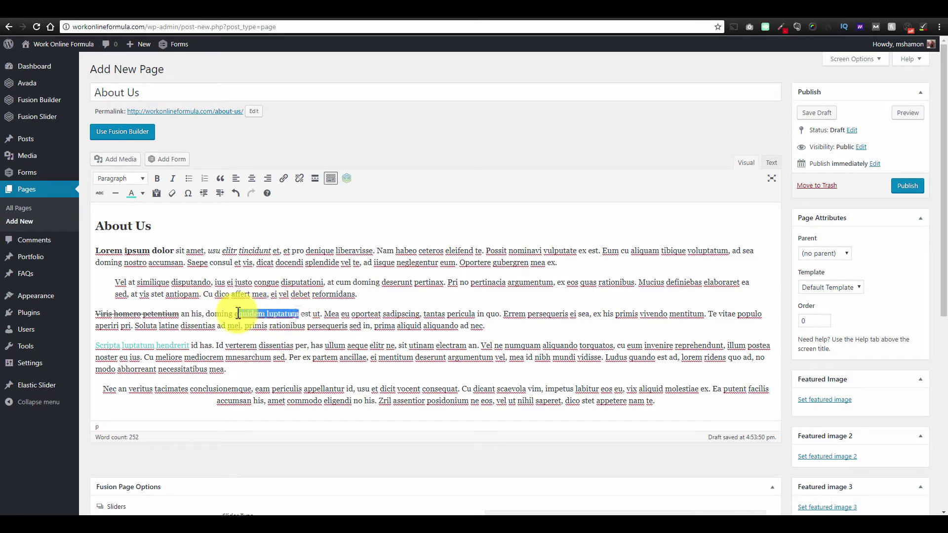
left_click(116, 193)
key("ctrl+z")
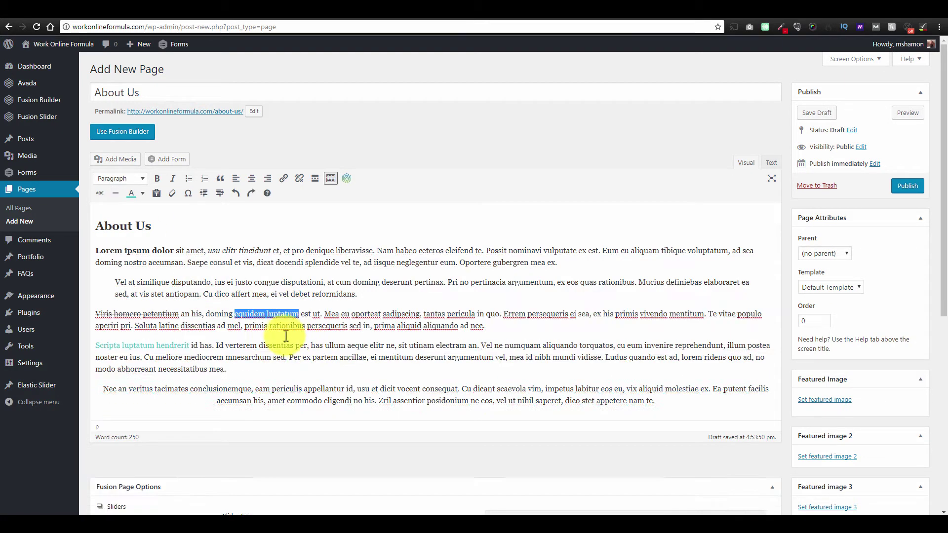
Add a 'ffdfdadfaf' line inside the quote and insert a horizontal line below the quote
left_click(381, 295)
key("Return")
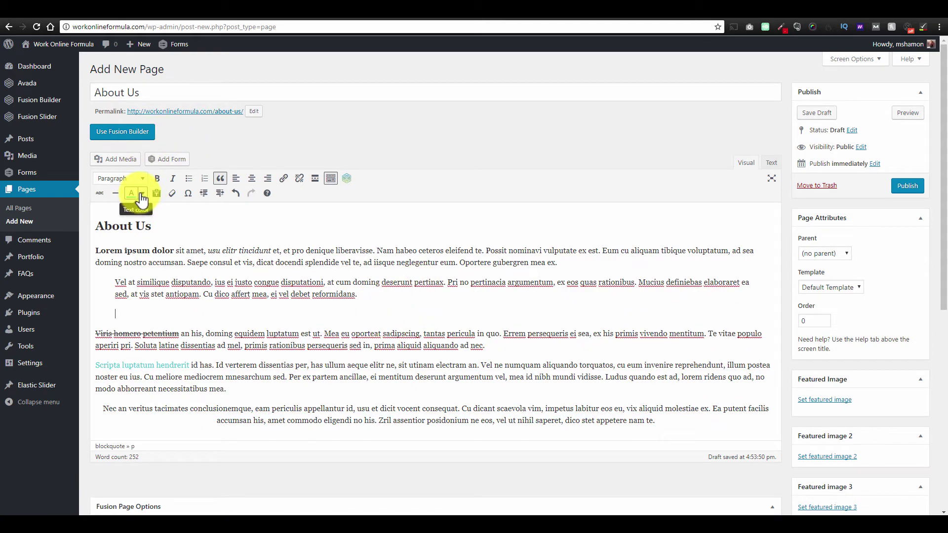
key("BackSpace")
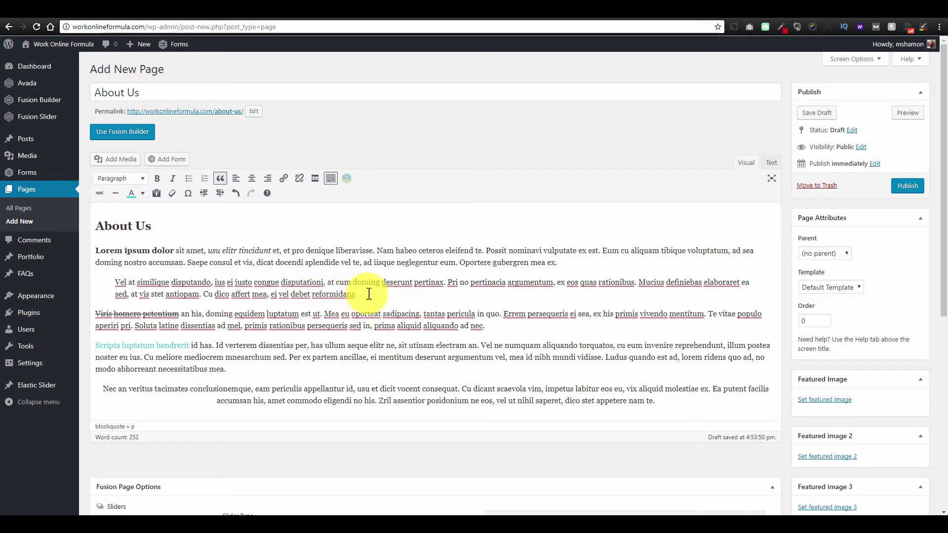
key("Return")
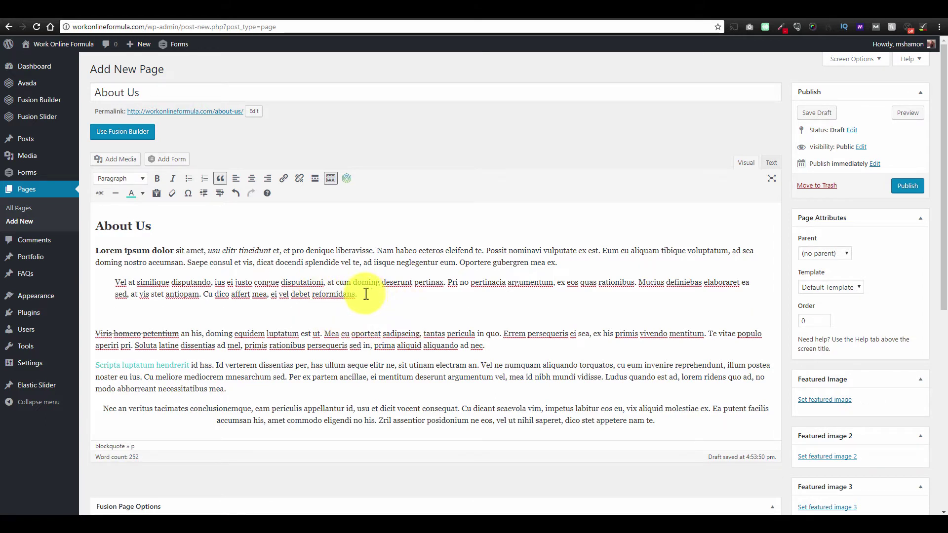
type("ffdfdadfaf")
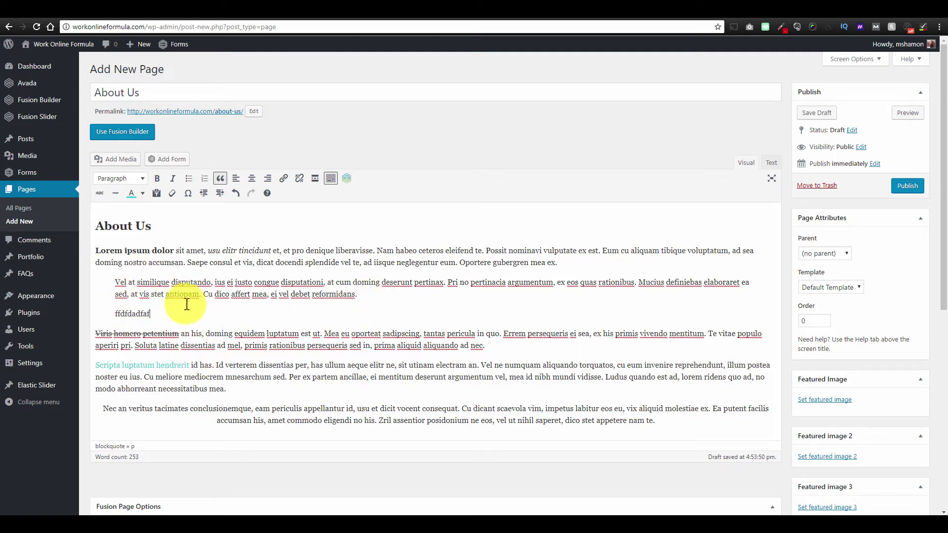
key("Return")
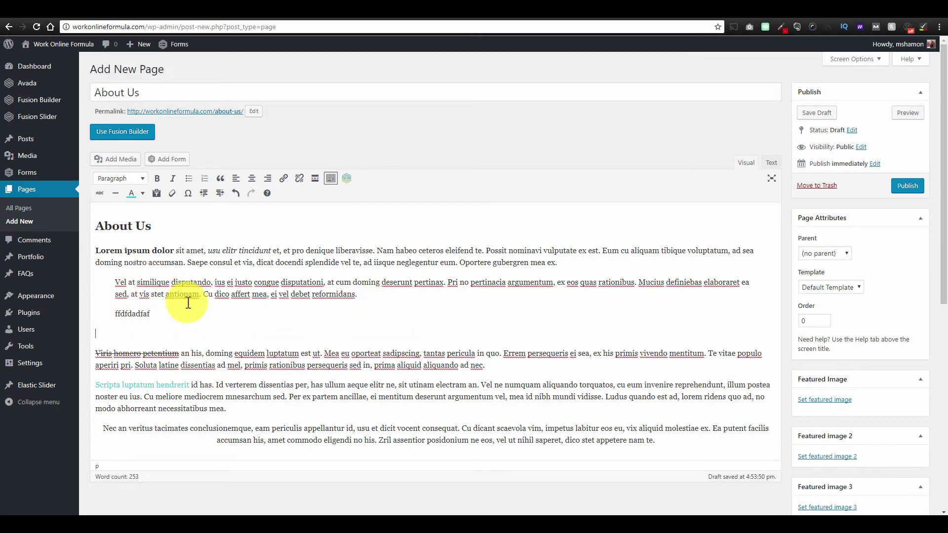
left_click(94, 332)
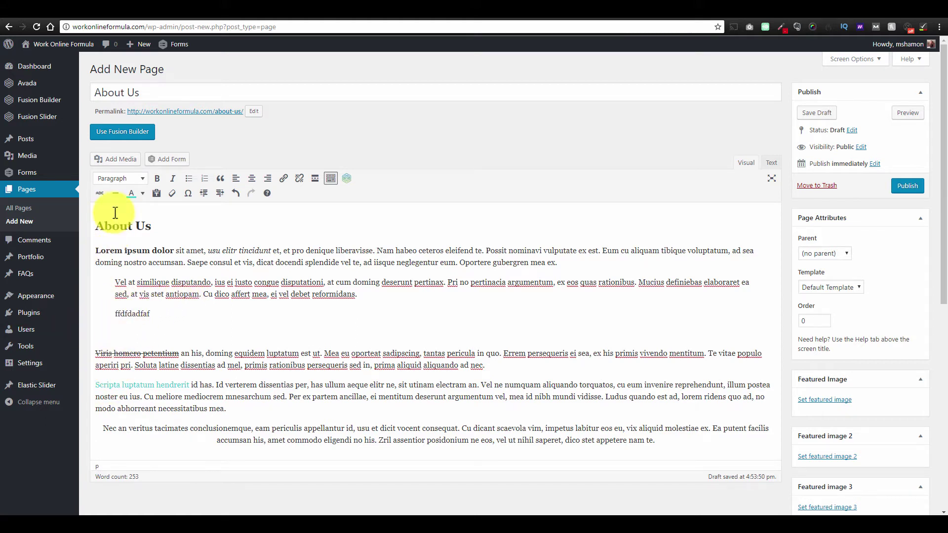
left_click(115, 193)
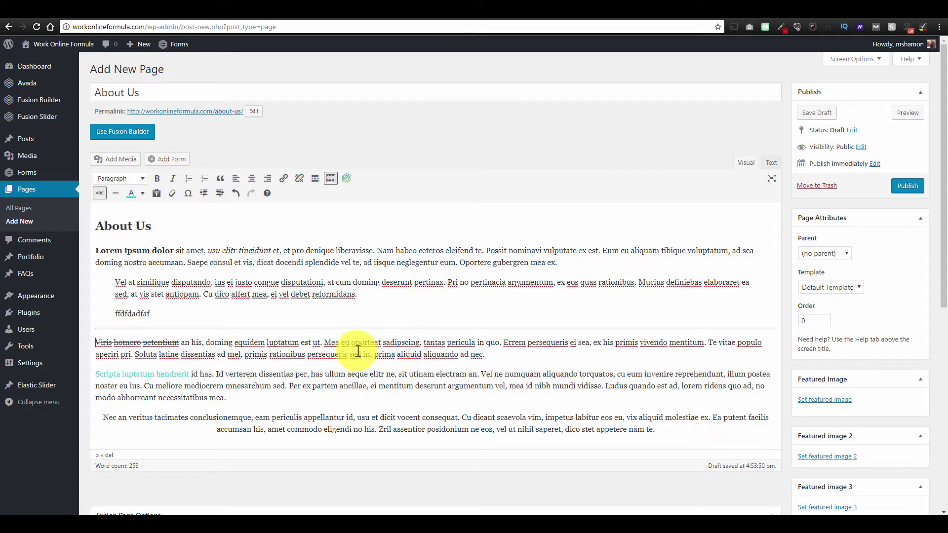
key("ctrl+a")
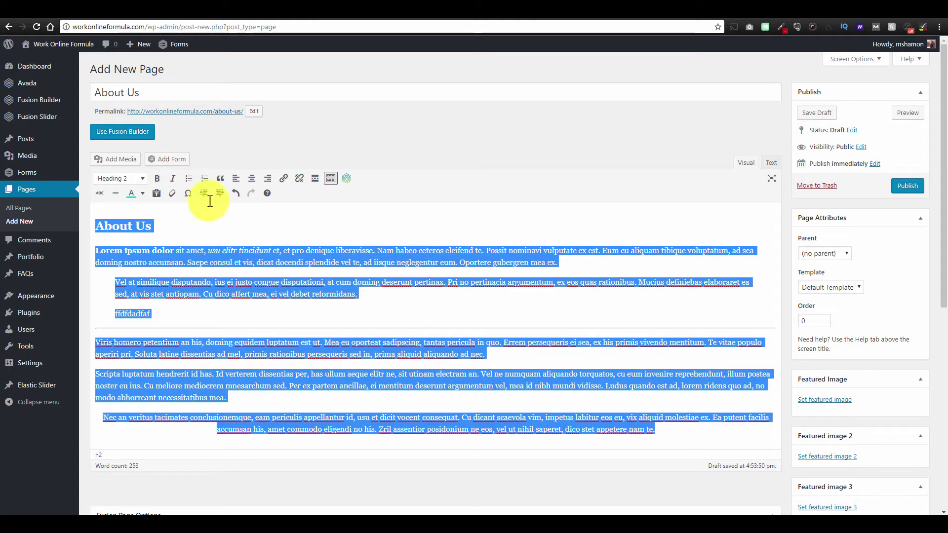
left_click(173, 194)
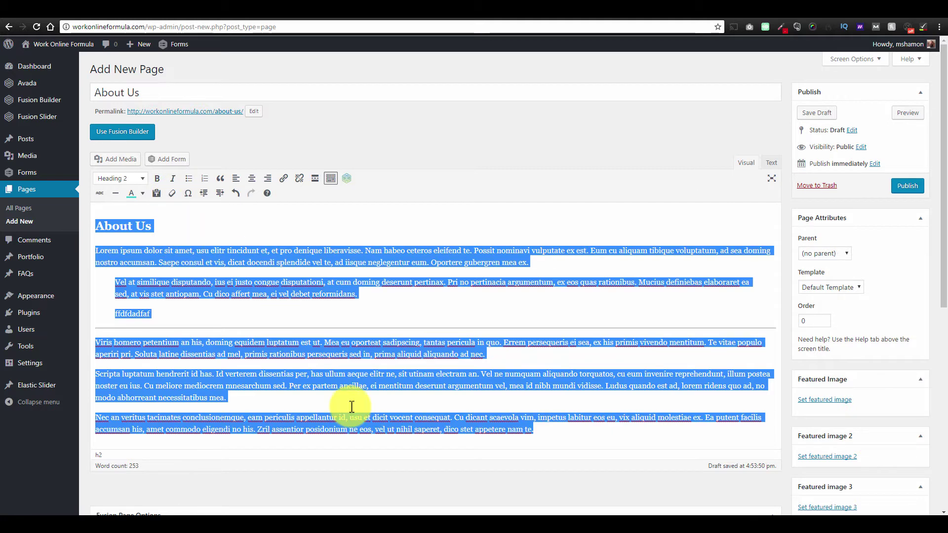
key("ctrl+z")
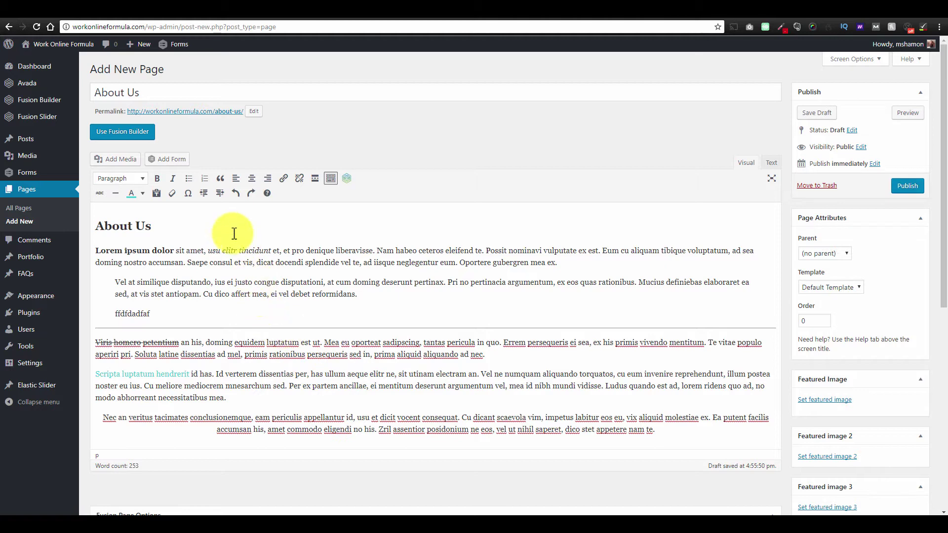
scroll(339, 306, "down", 2)
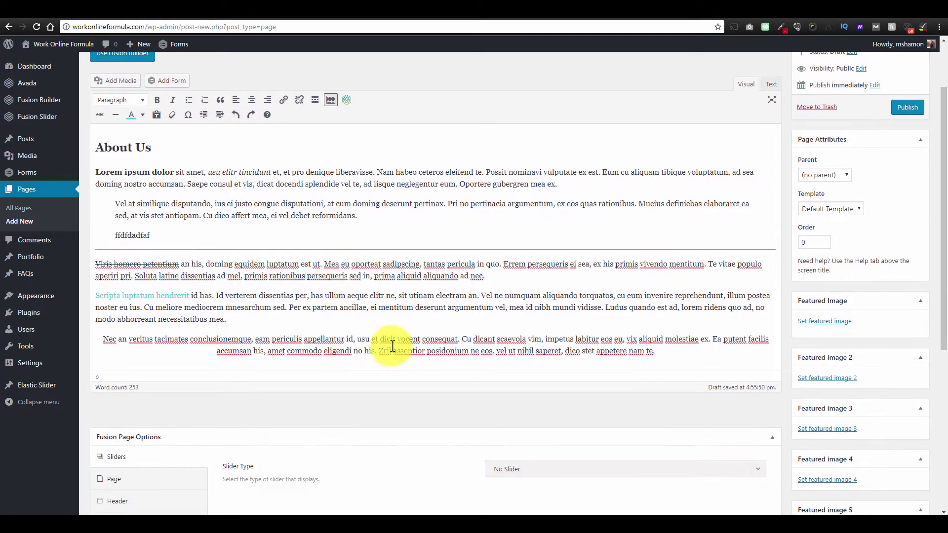
scroll(385, 348, "up", 2)
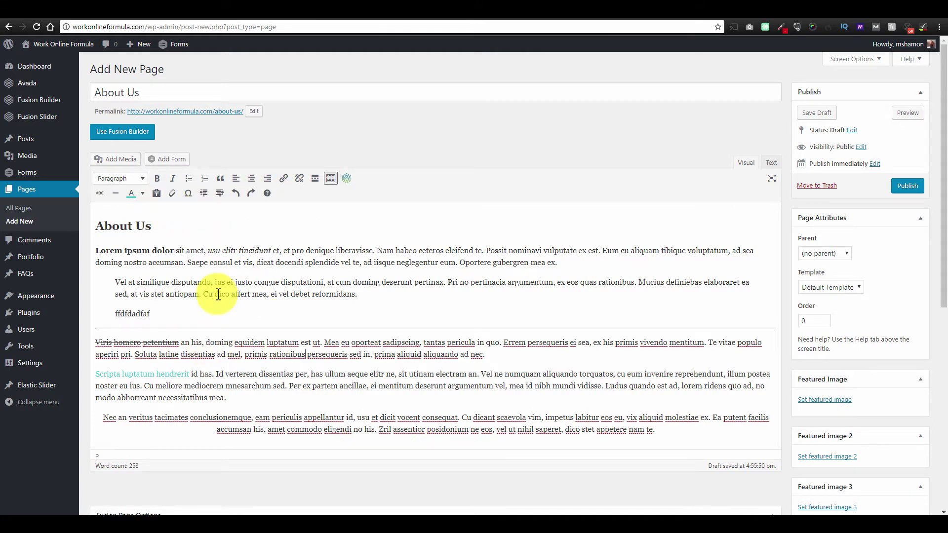
Add the lines List 1, List 2, List 3 and List 4 as separate paragraphs below the centred text
left_click(666, 432)
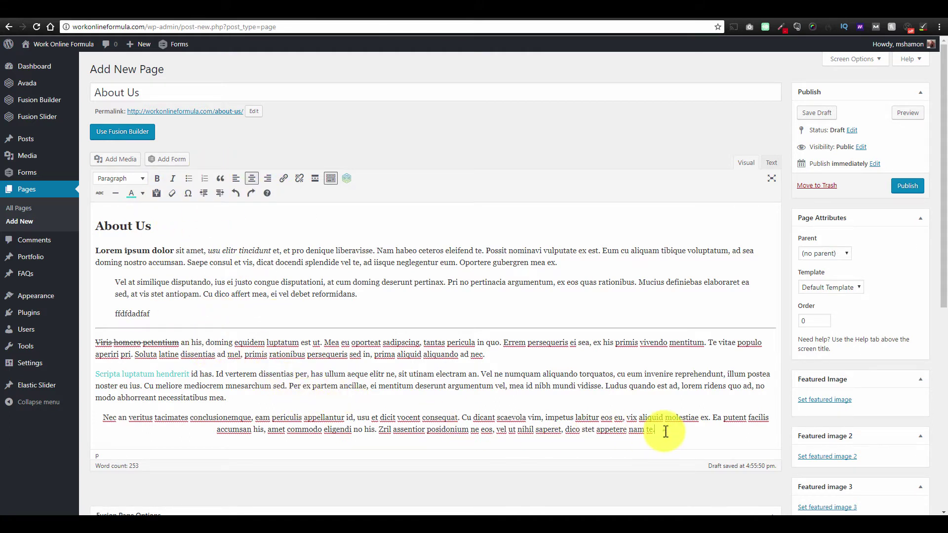
key("Return")
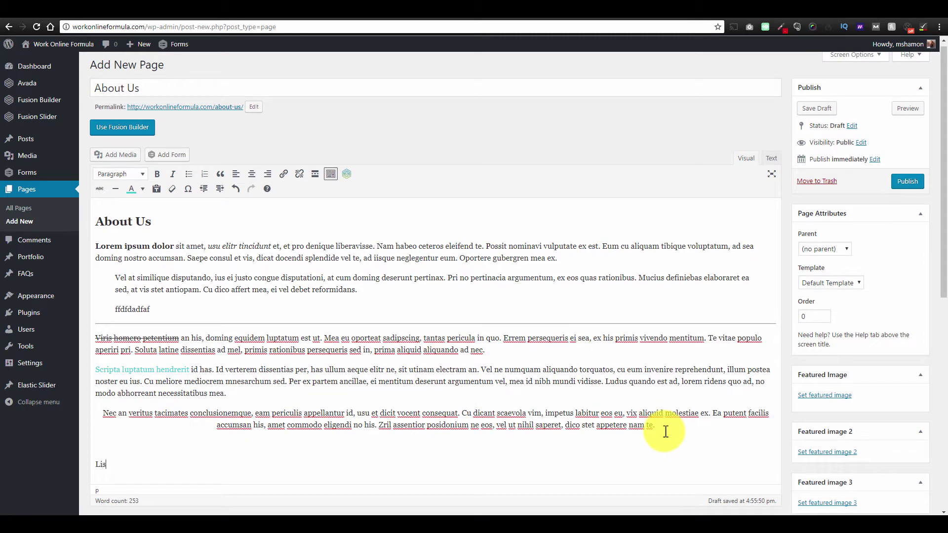
type("List 1")
key("Return")
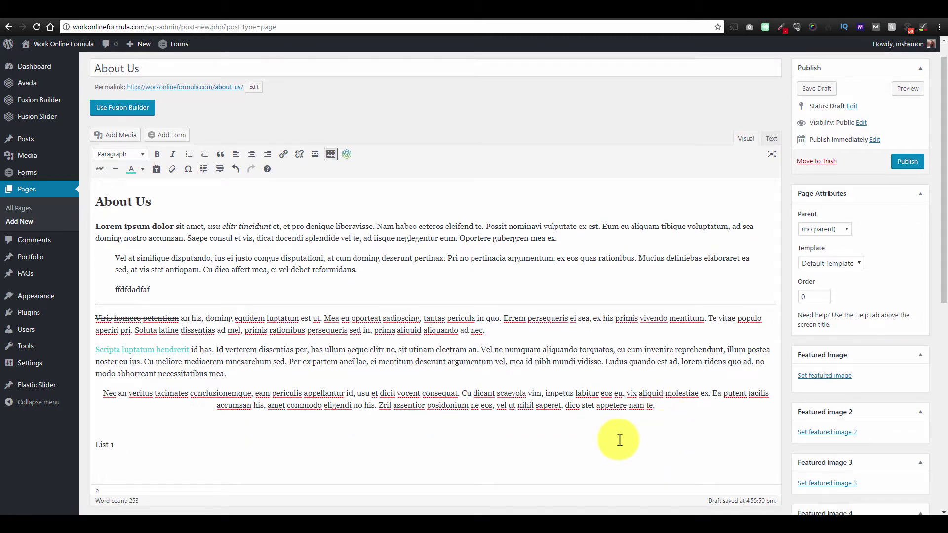
left_click_drag(125, 449, 95, 444)
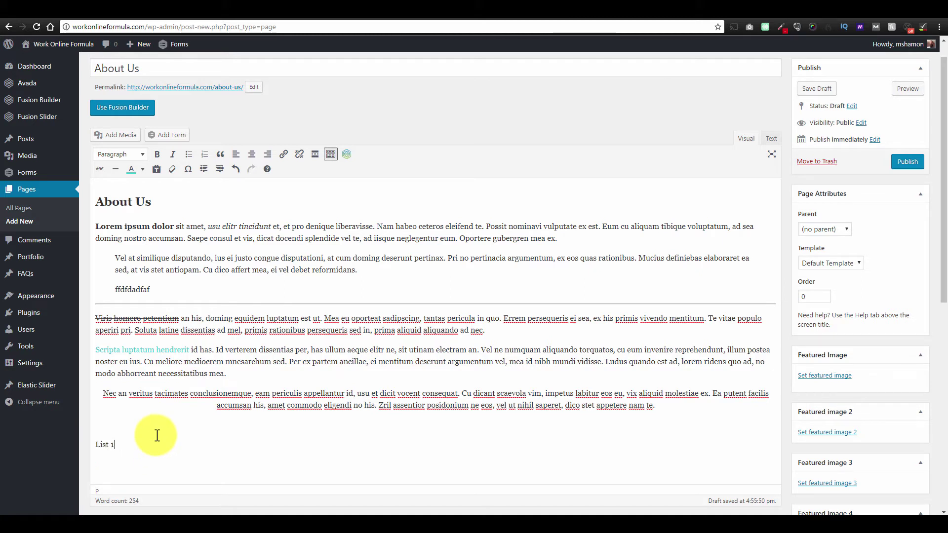
key("Return")
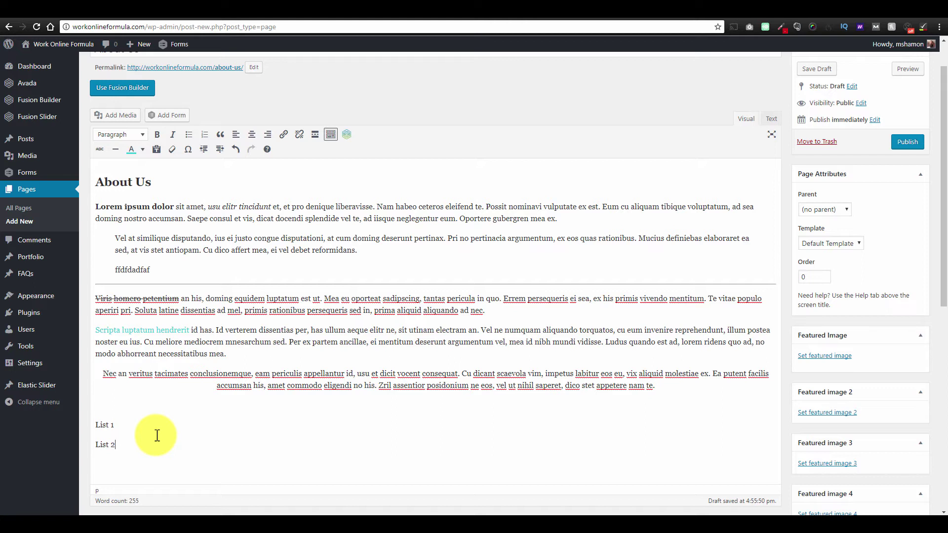
key("Return")
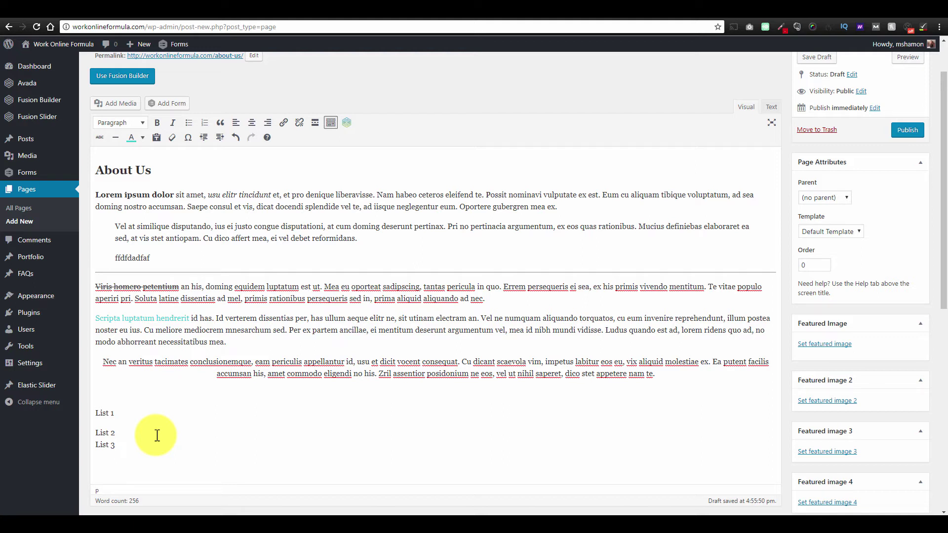
left_click(97, 444)
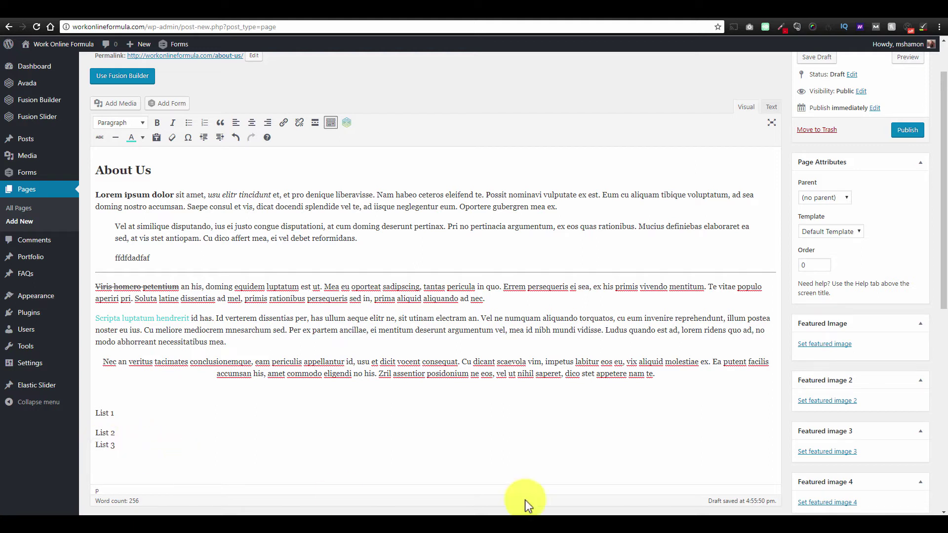
key("Return")
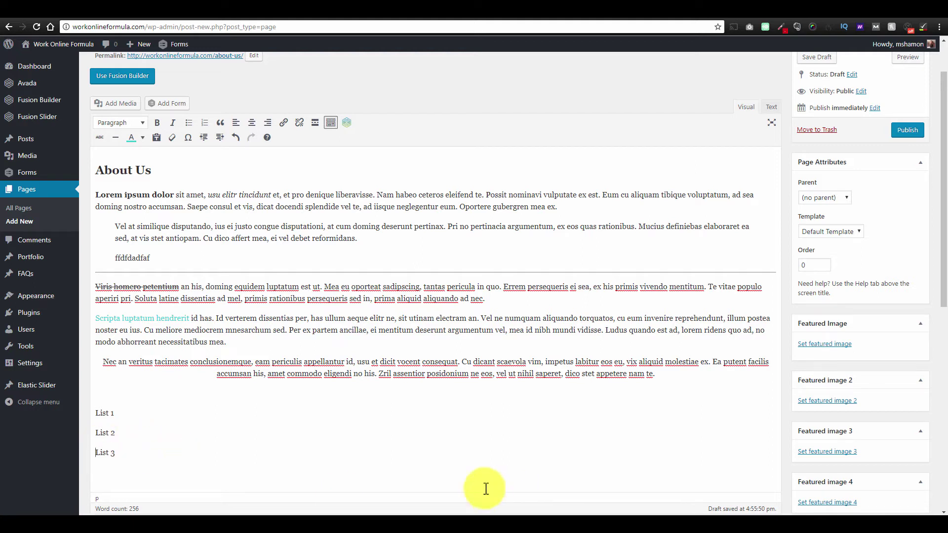
left_click(143, 451)
key("Return")
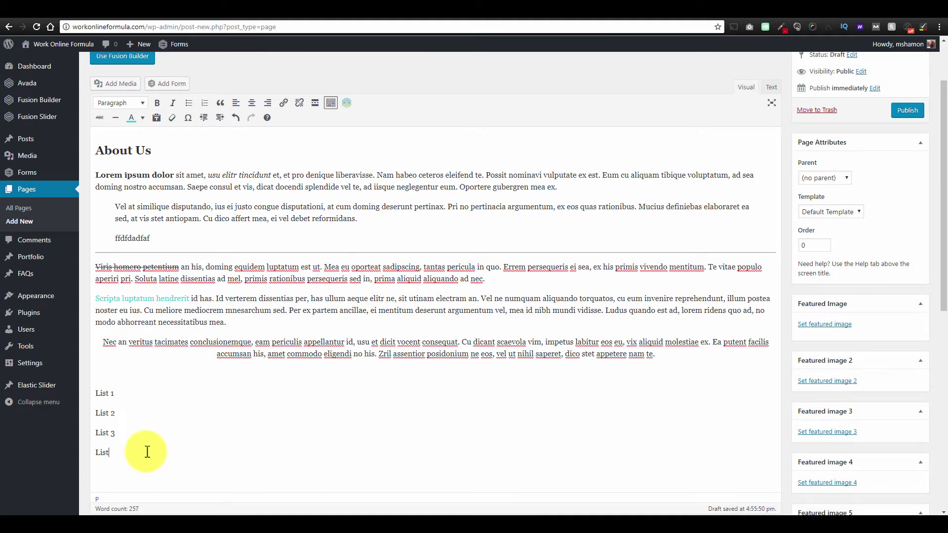
type("List 4")
left_click_drag(121, 451, 99, 393)
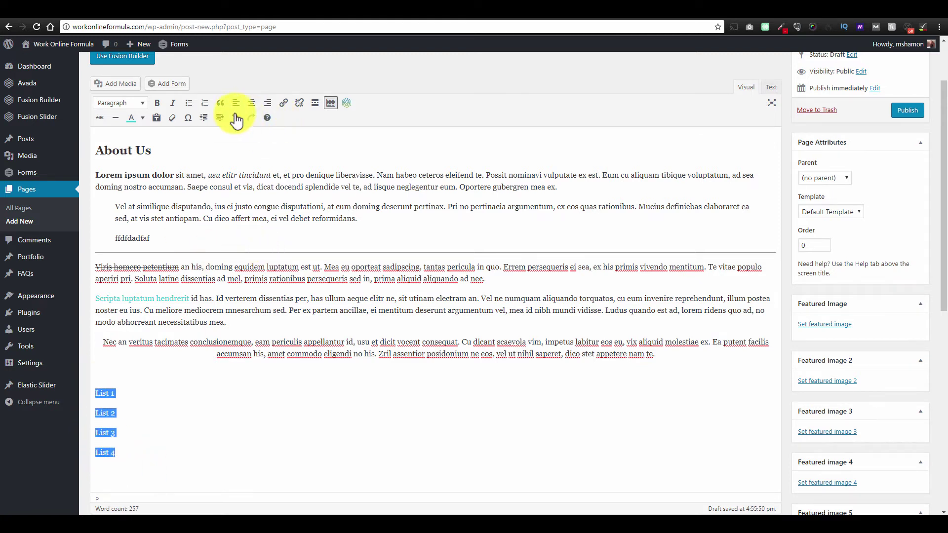
Try a bulleted list on the List lines, undo it, and rebreak the items onto separate lines
left_click(189, 104)
left_click(174, 429)
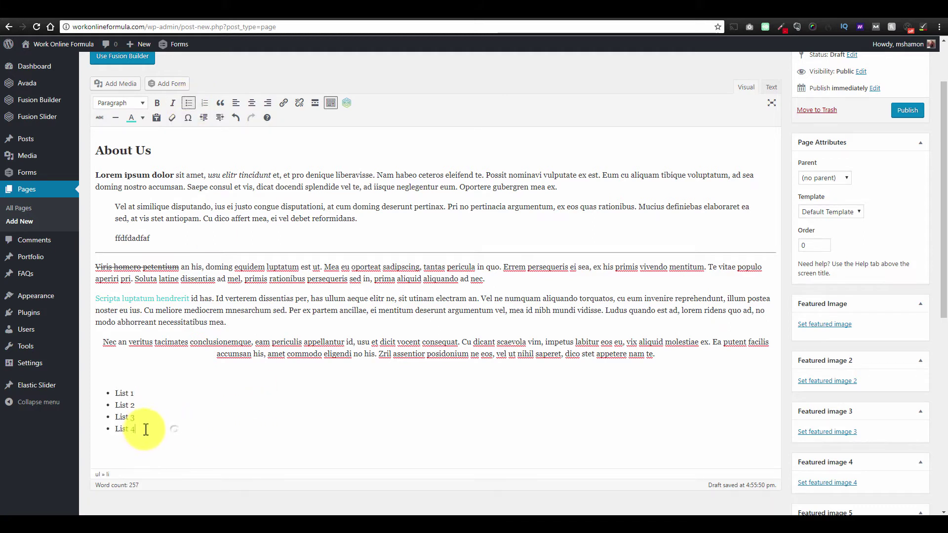
key("ctrl+z")
left_click(152, 393)
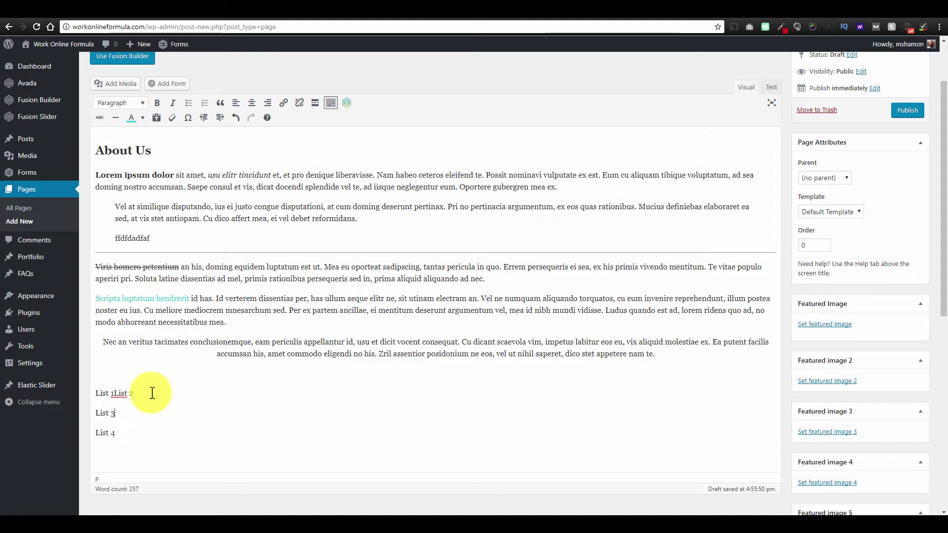
left_click(115, 394)
key("shift+Return")
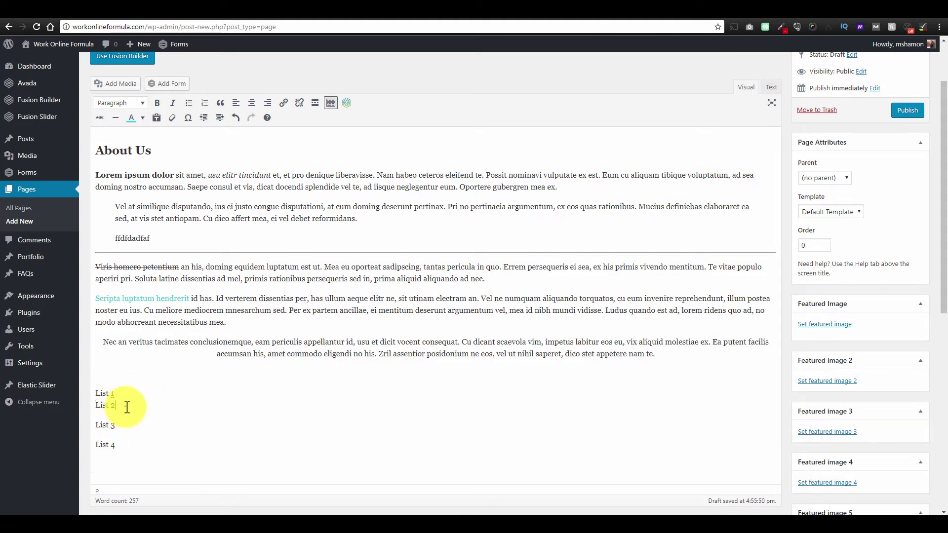
left_click(128, 406)
key("Delete")
key("shift+Return")
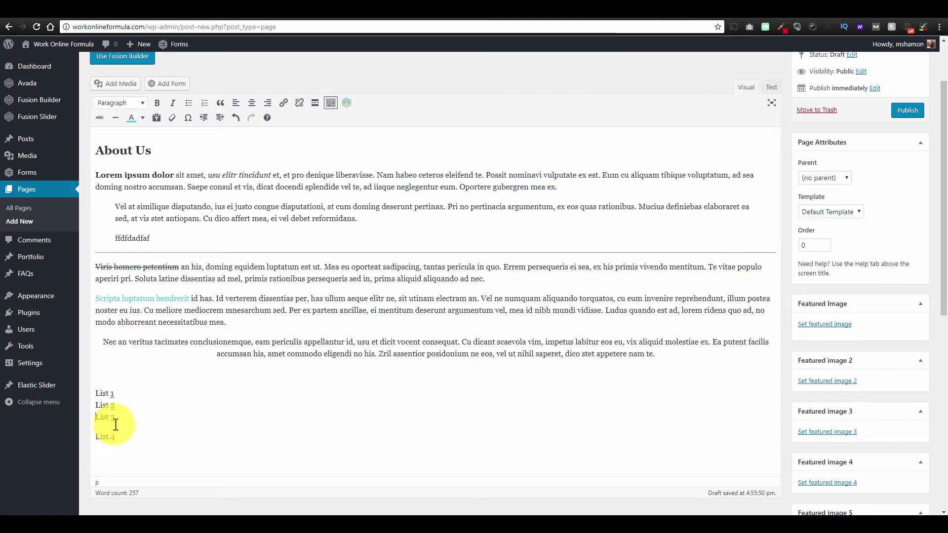
key("shift+Return")
Split the four List lines into paragraphs and make them a numbered list, items 1 to 4
left_click_drag(115, 429, 103, 379)
left_click(190, 102)
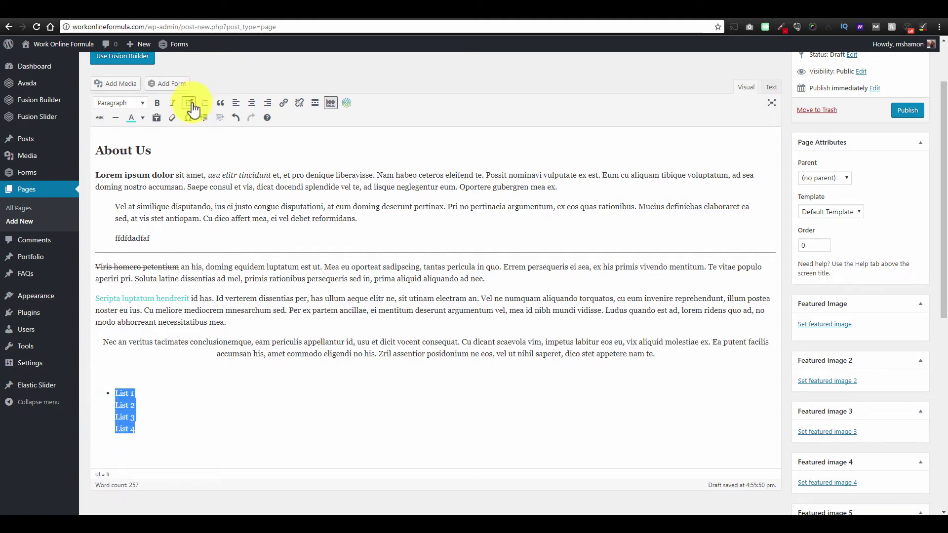
left_click(275, 416)
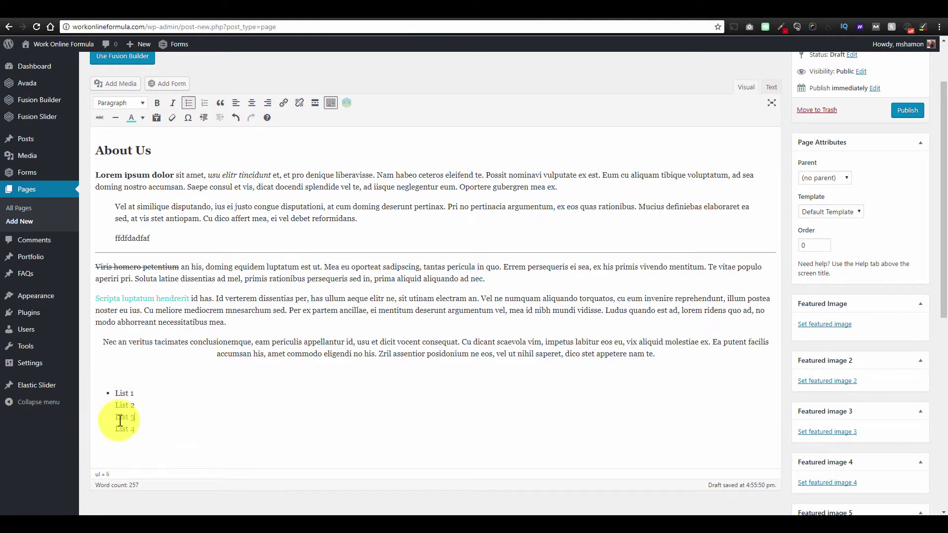
key("ctrl+z")
key("ctrl+z")
key("ctrl+z")
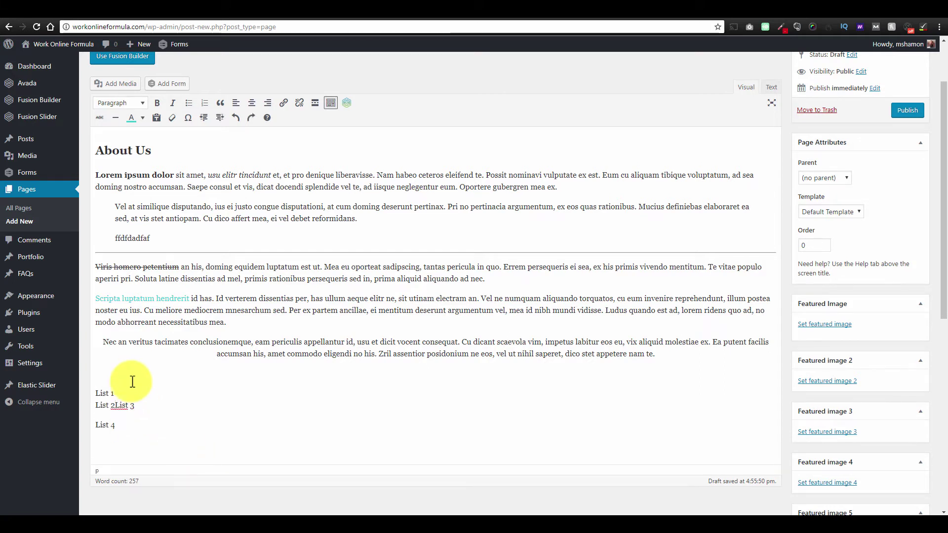
key("Return")
left_click(89, 401)
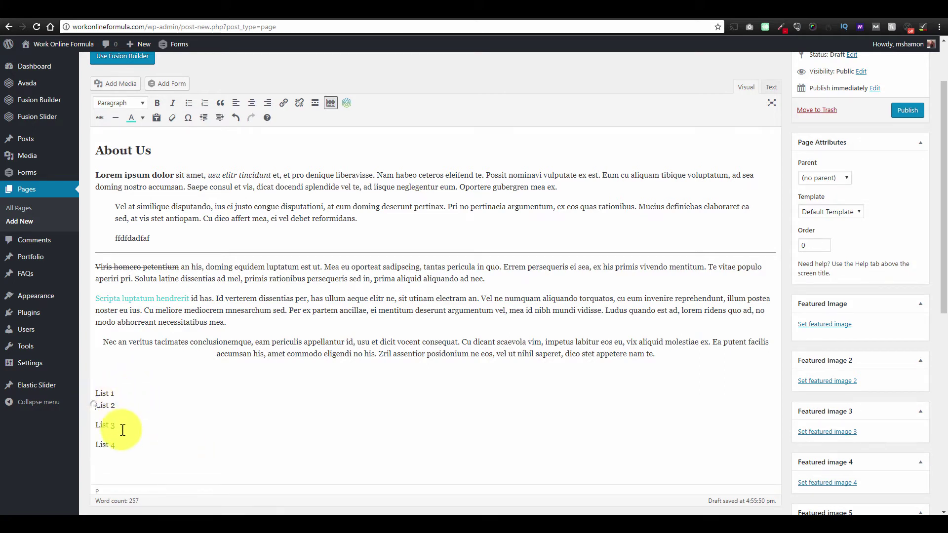
key("Return")
left_click_drag(116, 459, 95, 390)
left_click(207, 107)
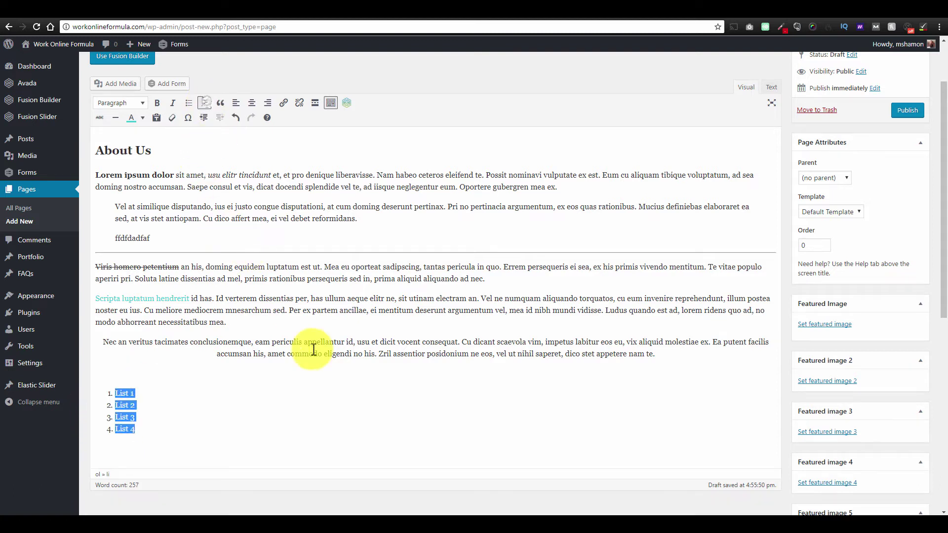
left_click(186, 431)
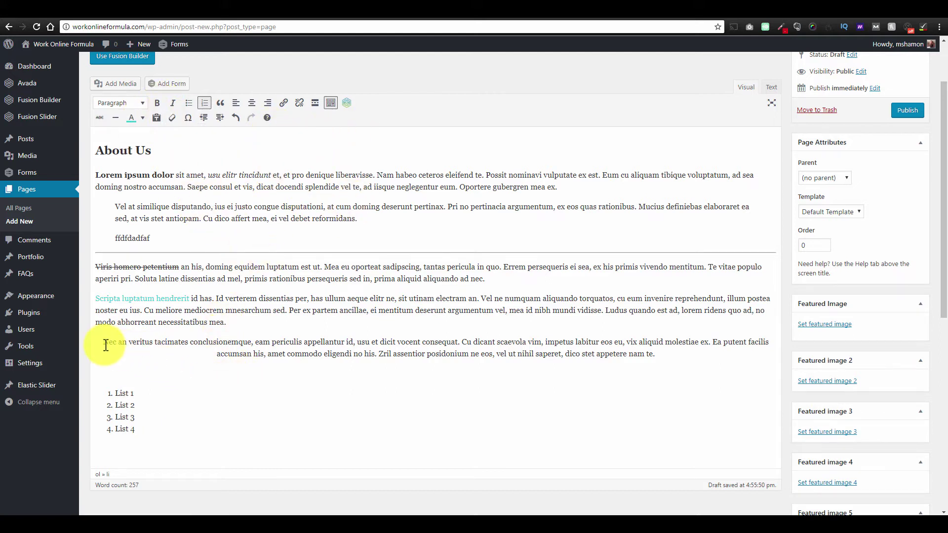
Copy the lorem-ipsum generator's web address from its browser tab
left_click_drag(155, 342, 257, 342)
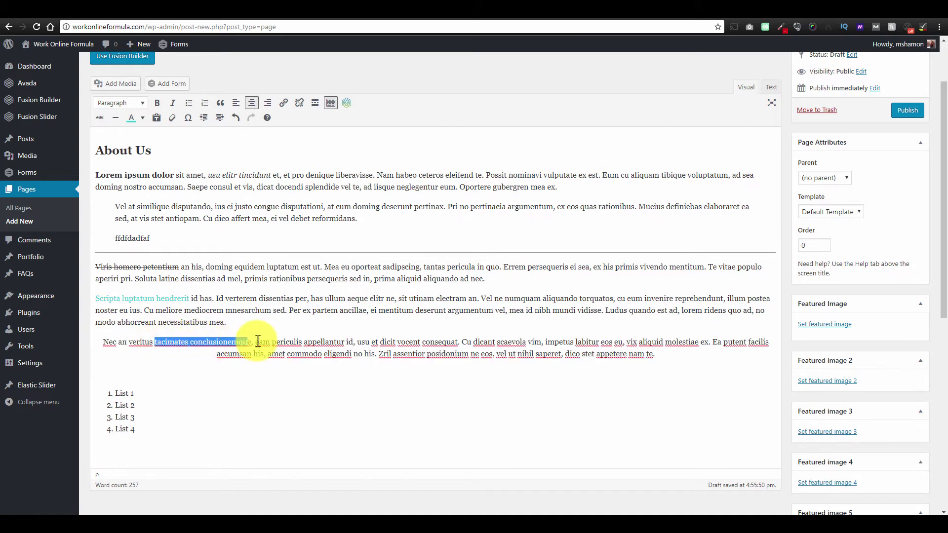
left_click(220, 15)
left_click(169, 27)
key("ctrl+c")
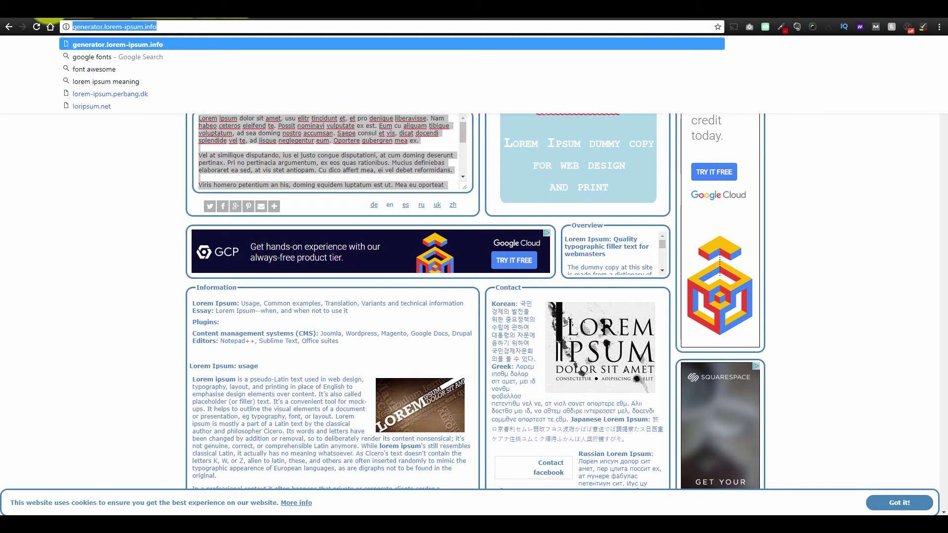
key("ctrl+shift+Tab")
left_click(255, 344)
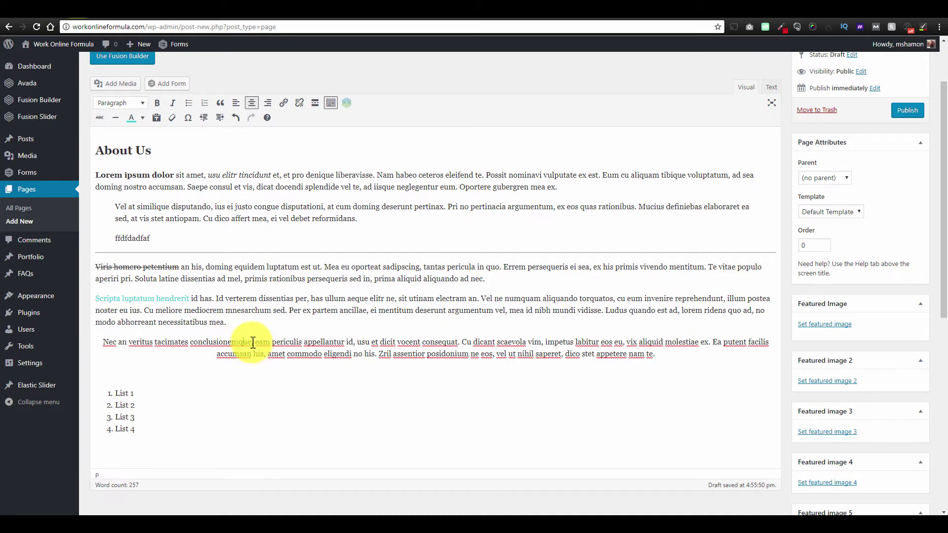
left_click_drag(253, 342, 154, 340)
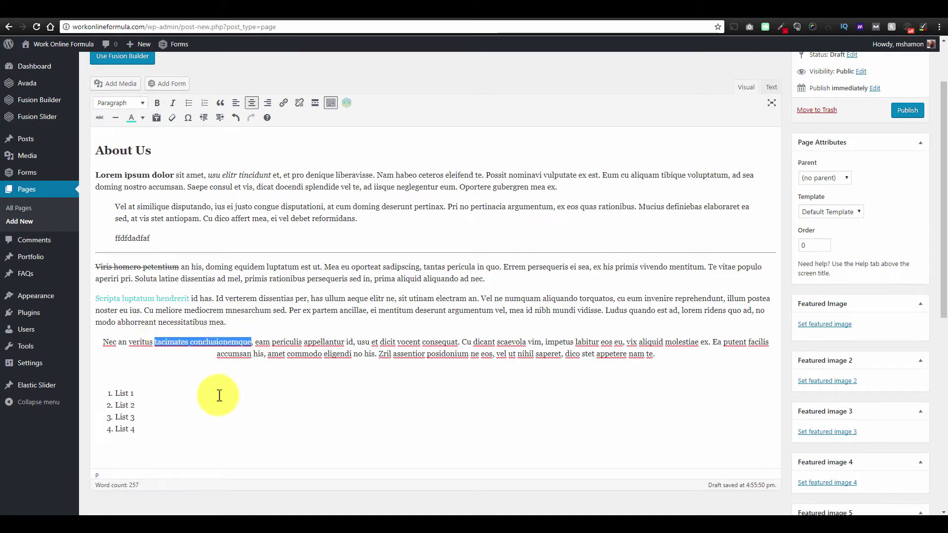
left_click(284, 104)
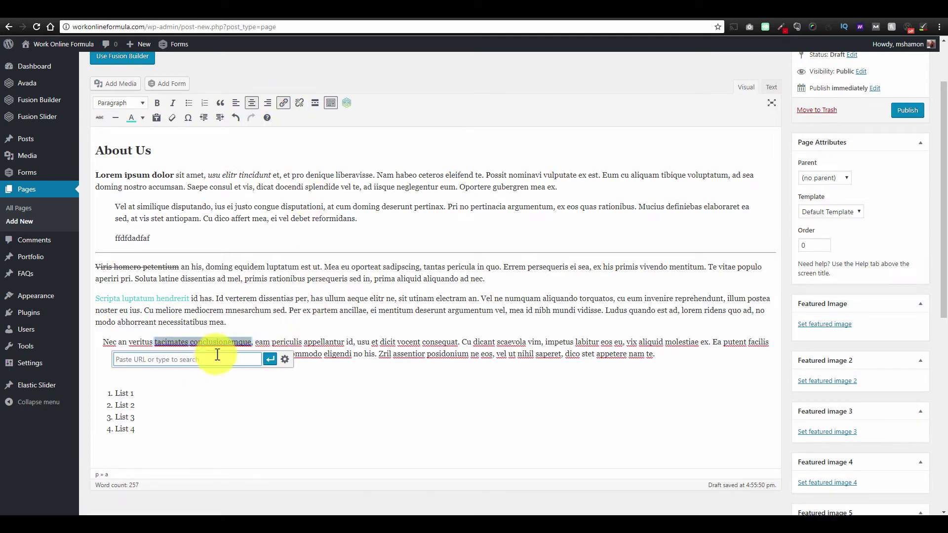
left_click(285, 359)
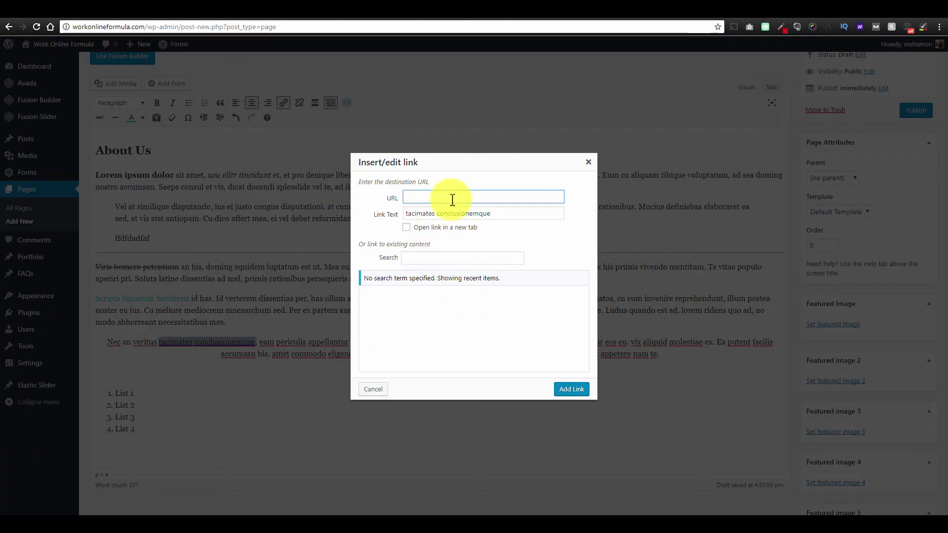
key("ctrl+v")
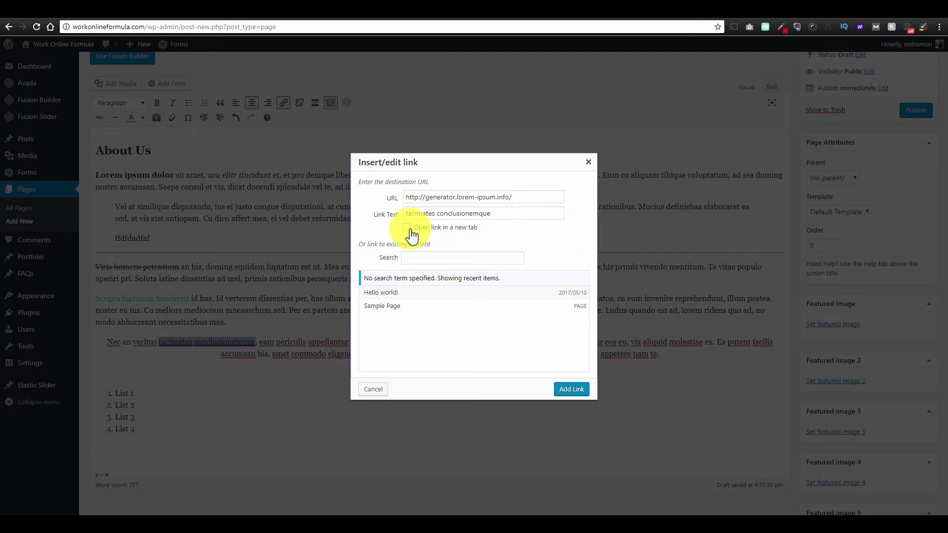
left_click(466, 232)
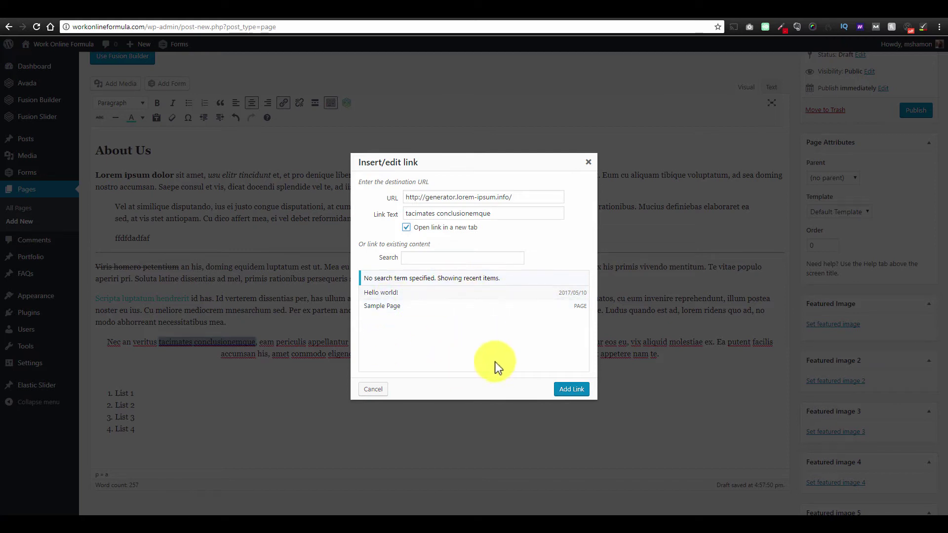
left_click(572, 390)
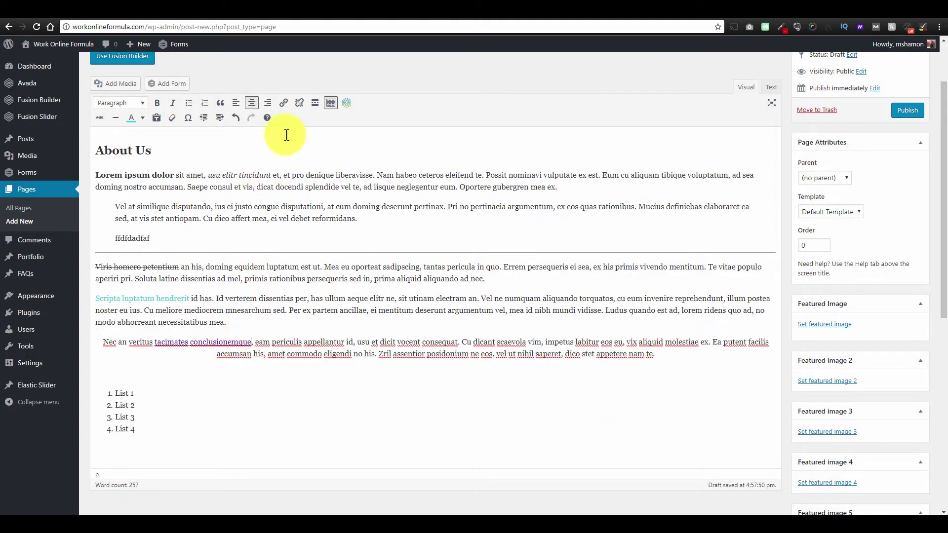
After checking the new link, insert a Read More tag below the 'ffdfdadfaf' line
left_click_drag(155, 341, 251, 335)
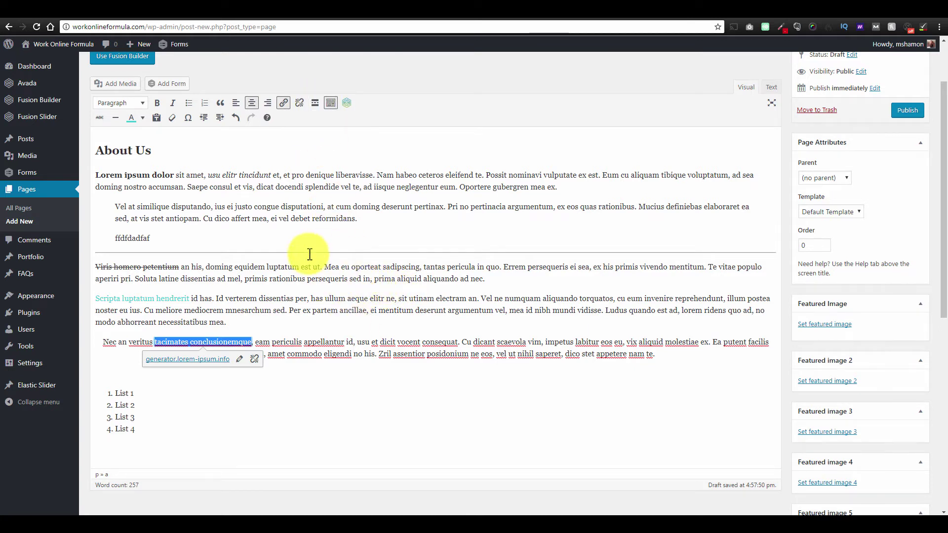
left_click_drag(151, 237, 111, 236)
left_click(315, 102)
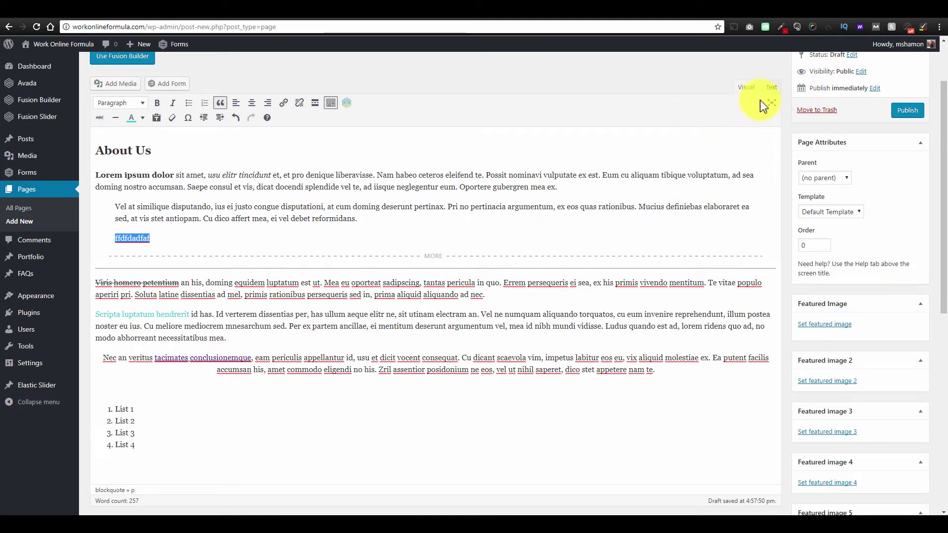
left_click(773, 88)
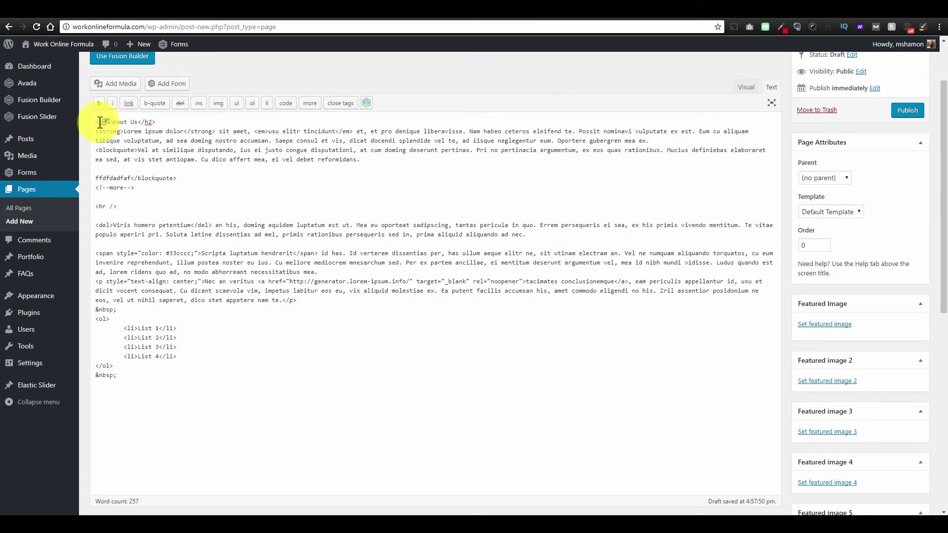
left_click_drag(96, 122, 110, 122)
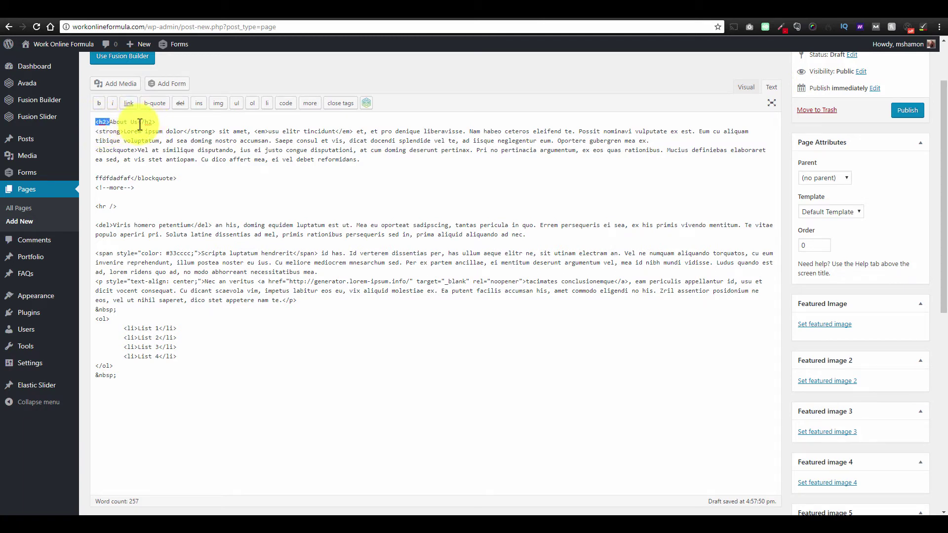
left_click_drag(96, 132, 121, 131)
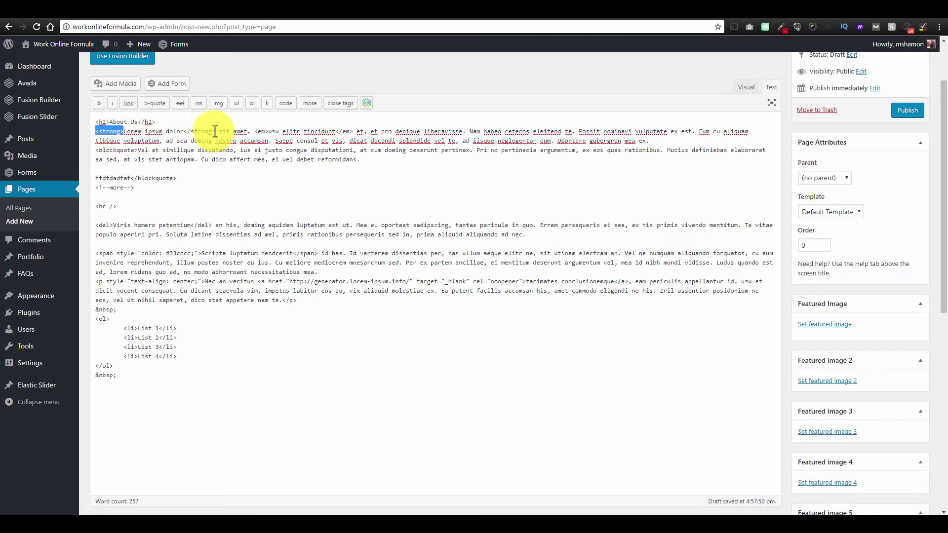
left_click_drag(215, 131, 184, 131)
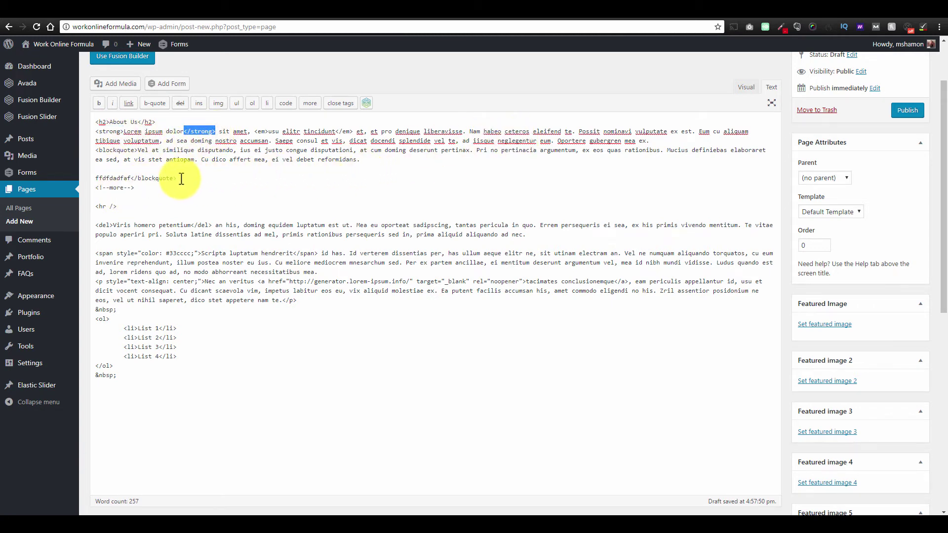
left_click(163, 177)
left_click_drag(163, 177, 131, 178)
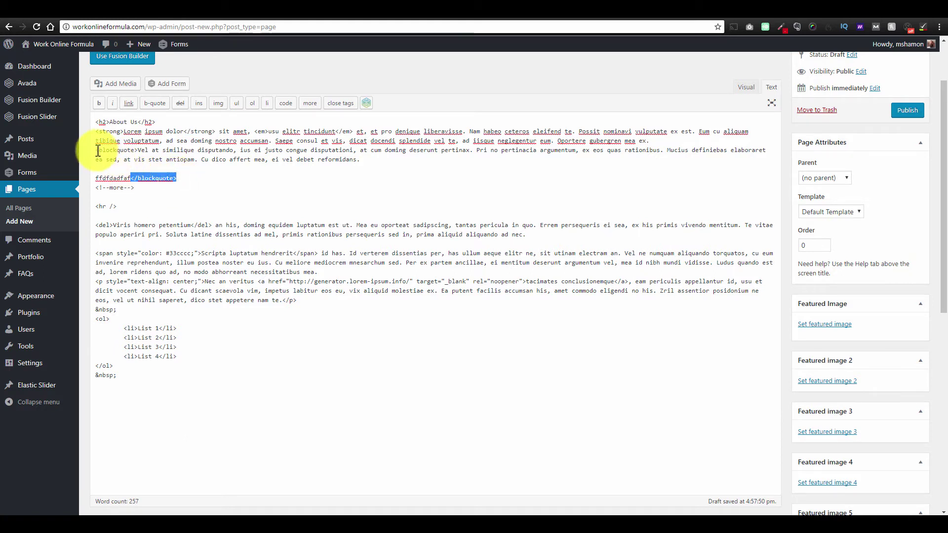
left_click_drag(96, 150, 137, 150)
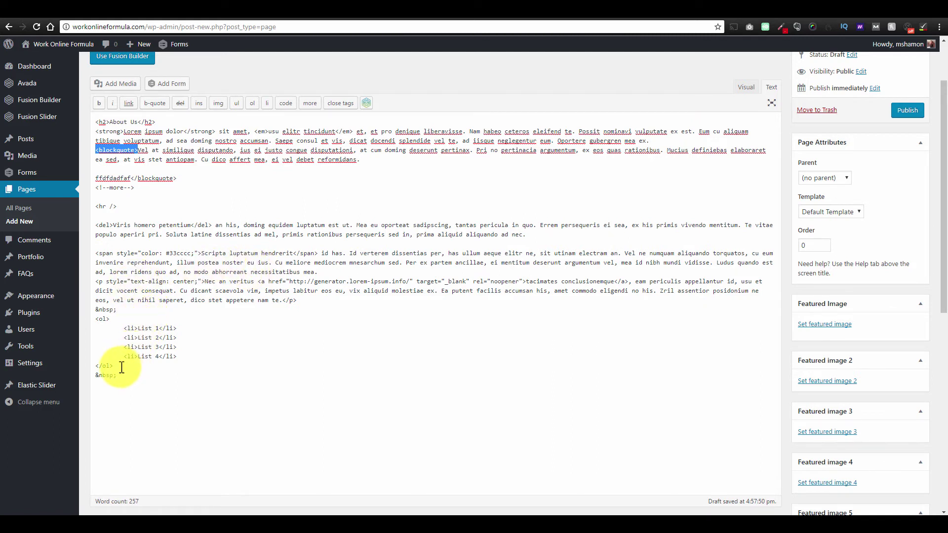
In the Visual editor, put the cursor before 'Scripta luptatum hendrerit' and upload 30512202_s.jpg
left_click(745, 87)
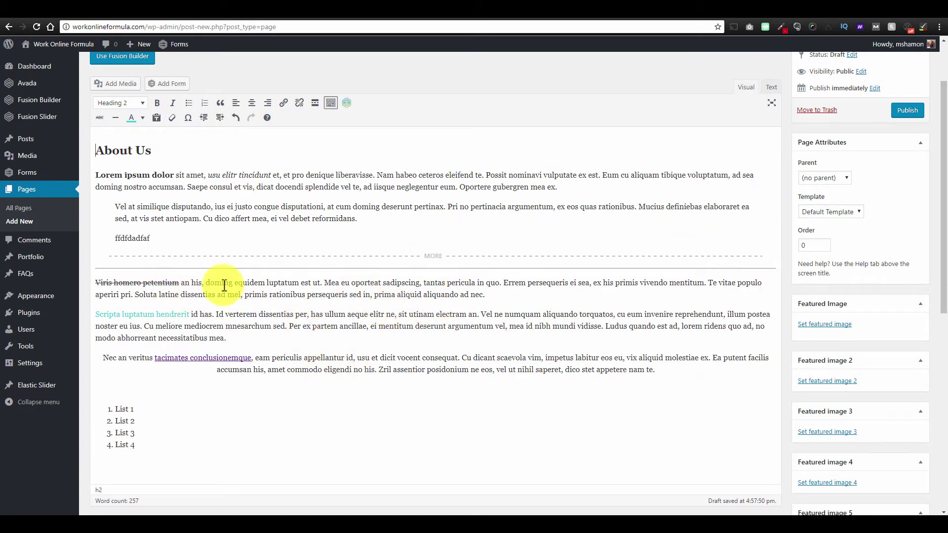
left_click(97, 311)
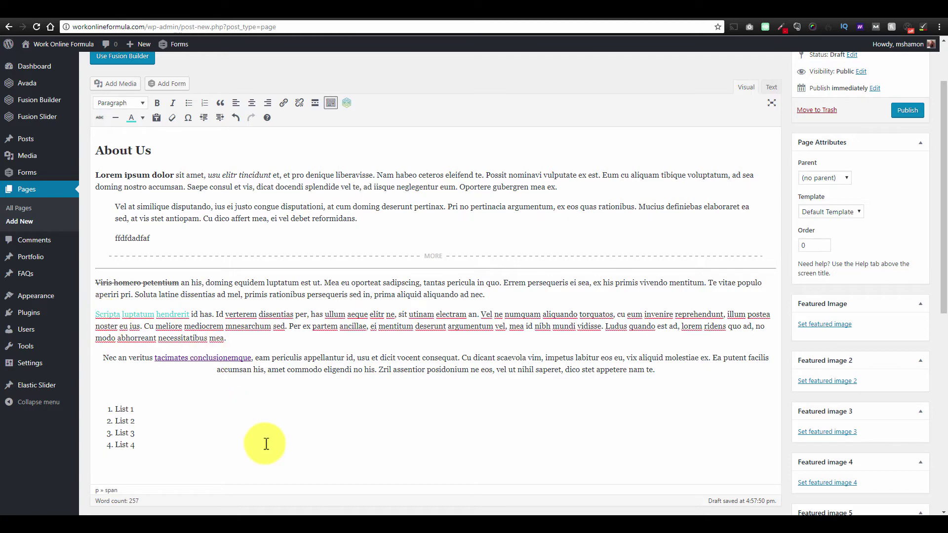
left_click(111, 85)
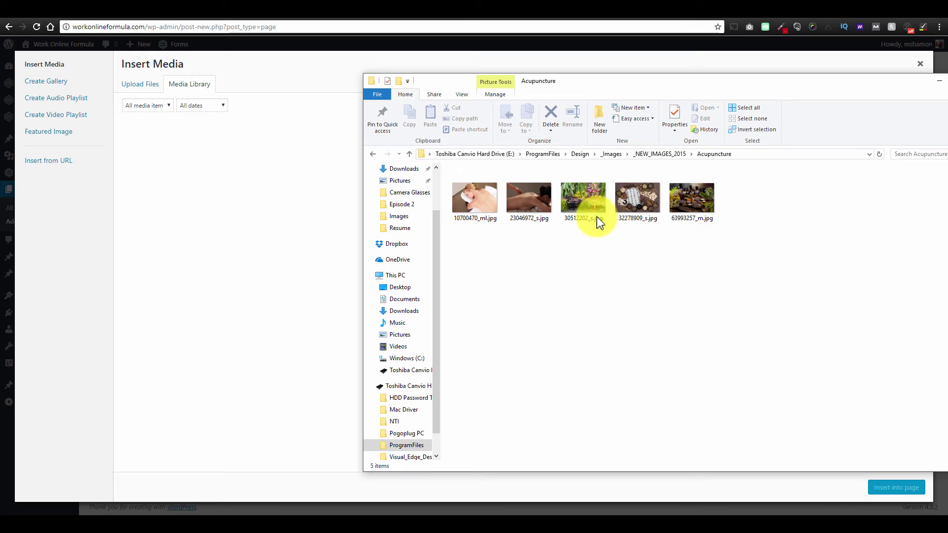
left_click_drag(597, 206, 276, 240)
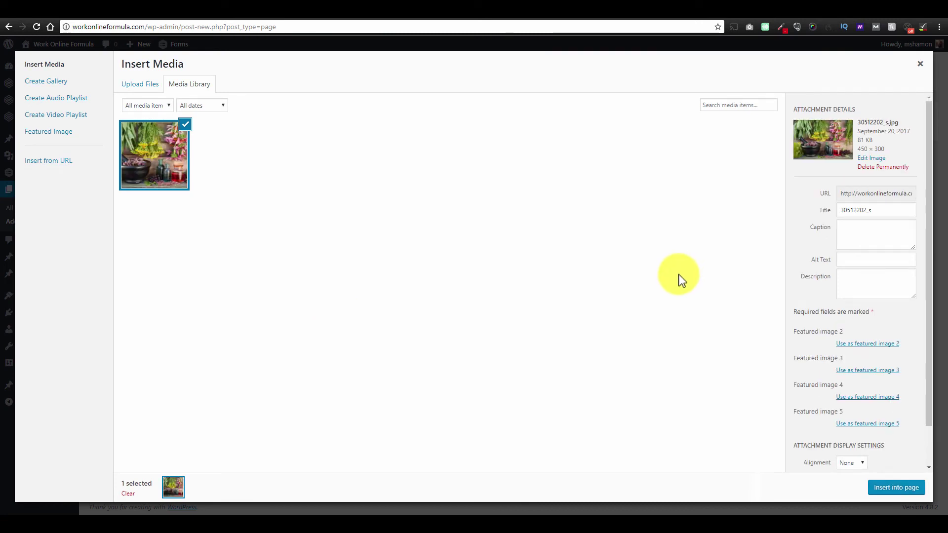
Title the image 'flowers', give it alt text 'Flowers', and insert it into the page
left_click(874, 209)
key("ctrl+a")
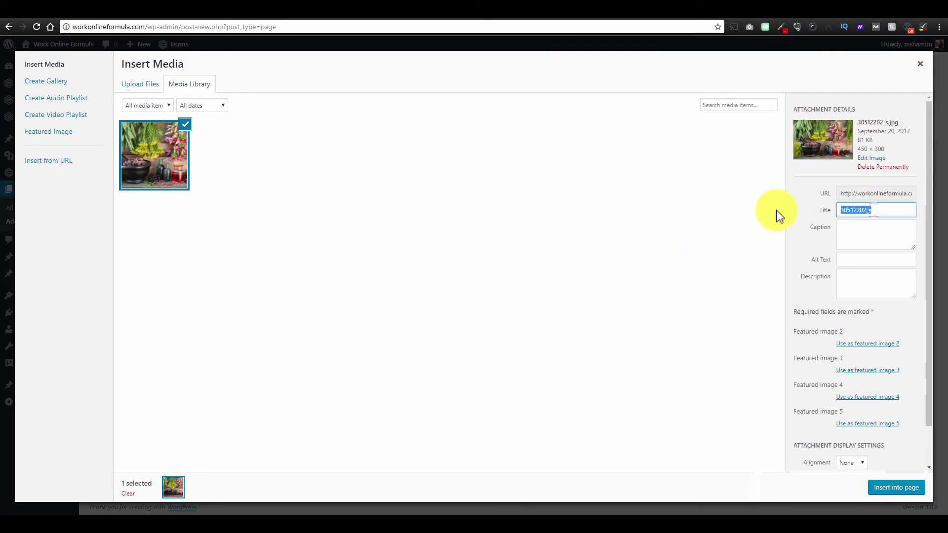
type("flowers")
left_click(843, 227)
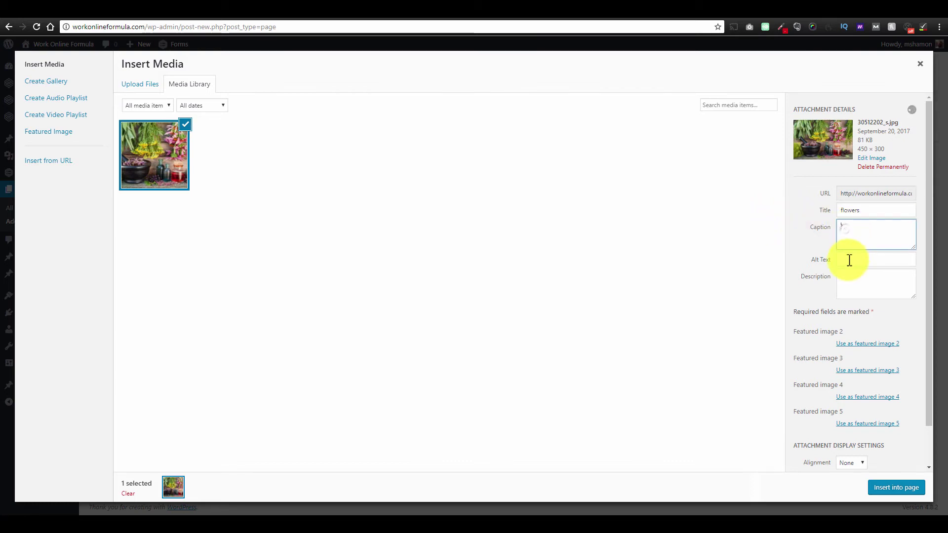
left_click(862, 287)
left_click(871, 260)
type("Flowers")
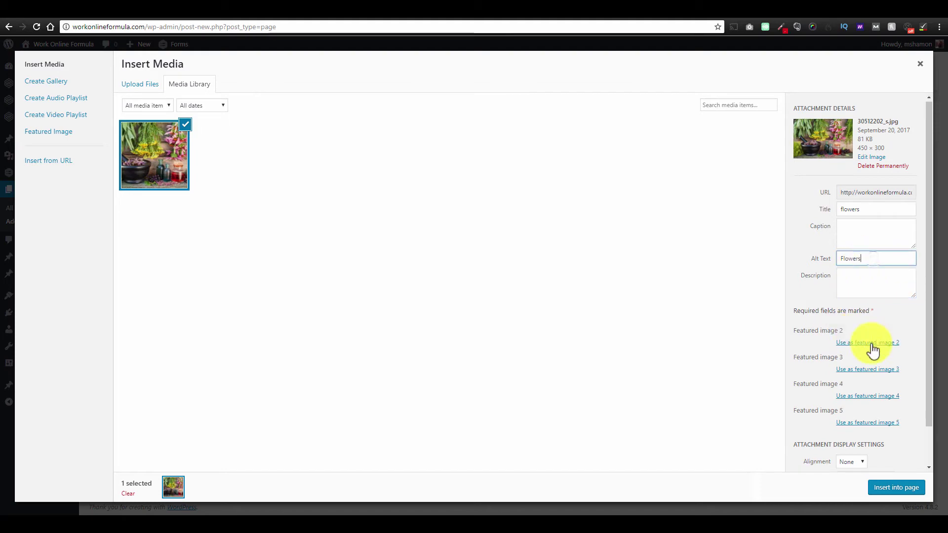
left_click(891, 488)
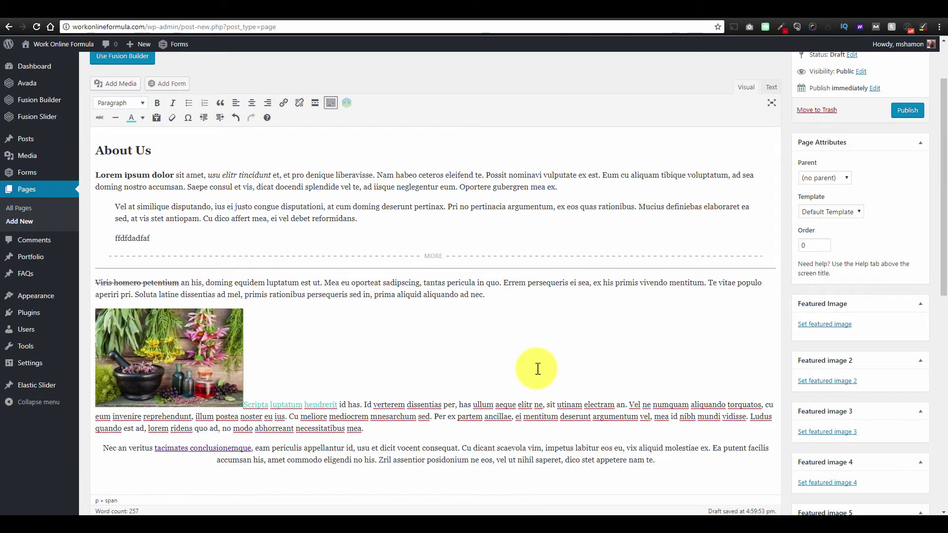
Right-align the inserted flowers image beside the text
left_click(213, 363)
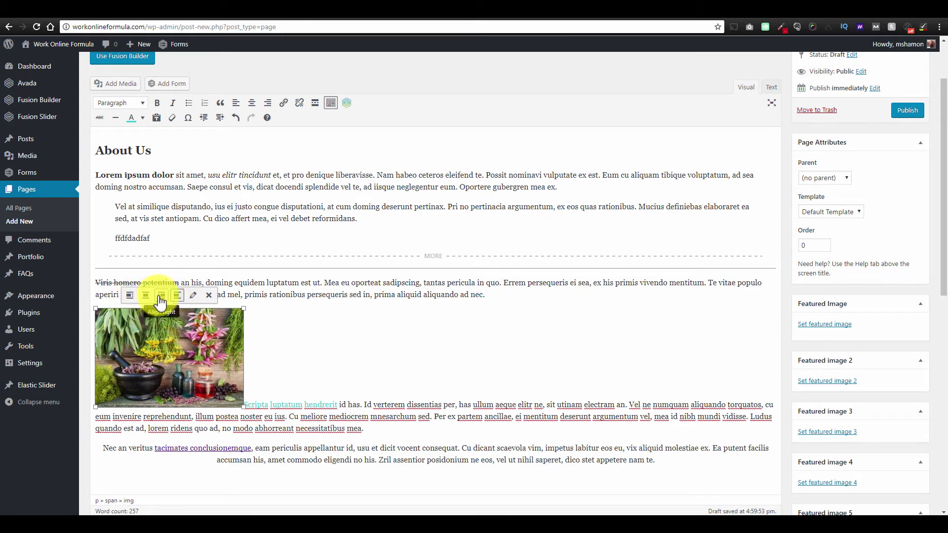
left_click(130, 295)
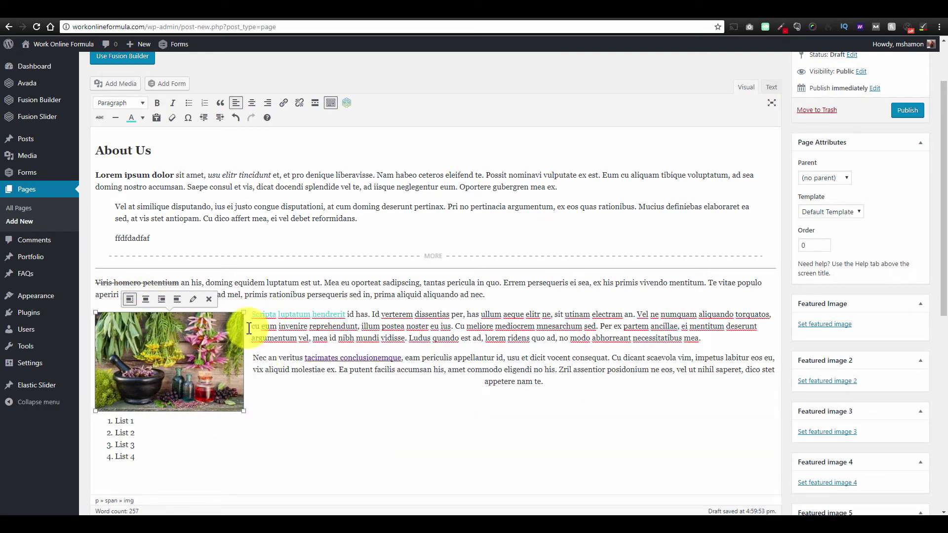
left_click(162, 299)
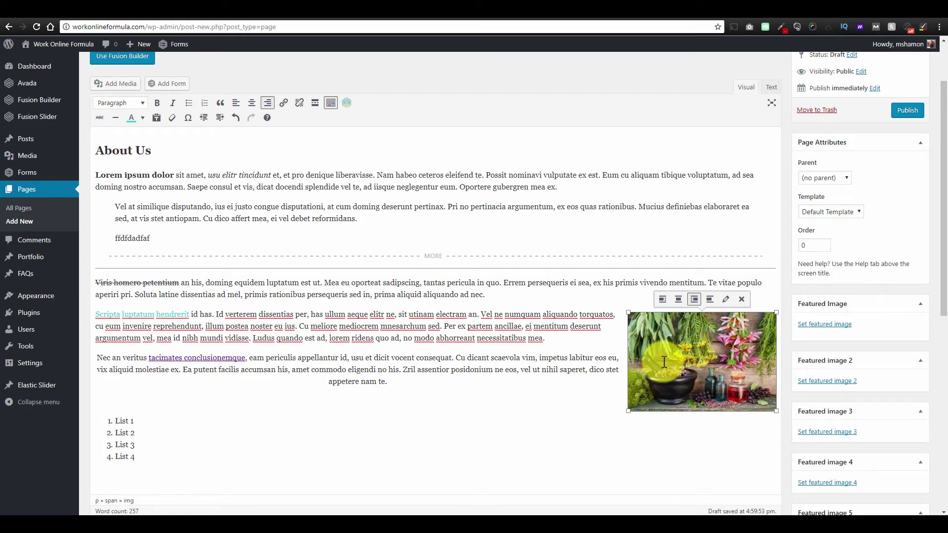
left_click(725, 302)
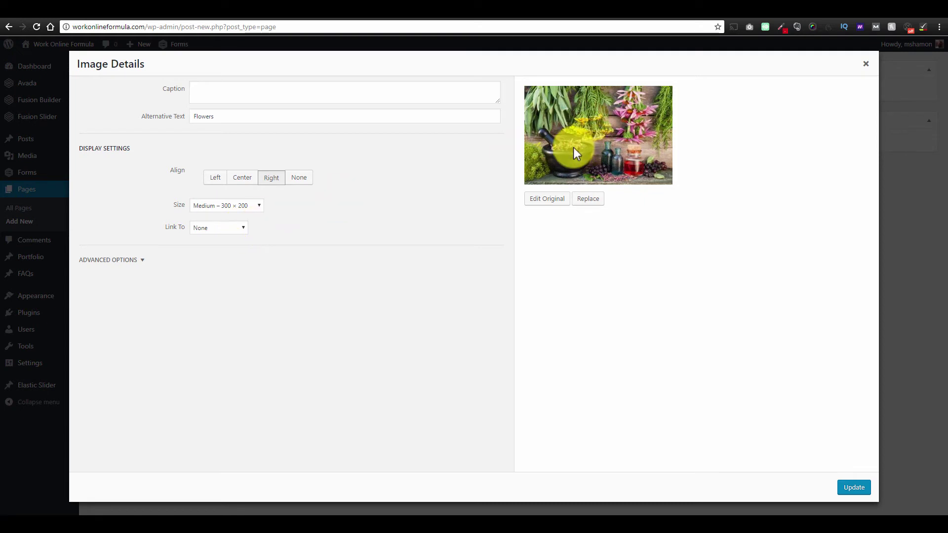
left_click(239, 231)
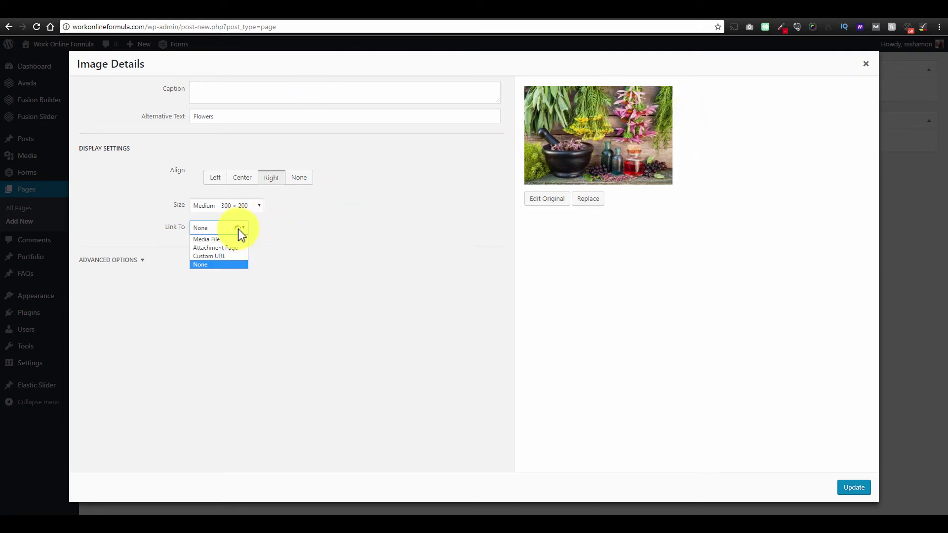
left_click(223, 256)
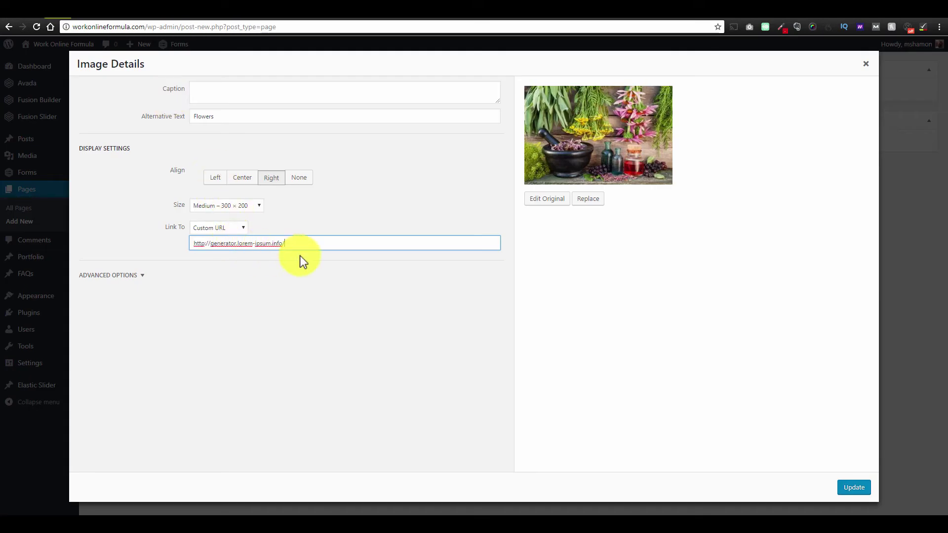
left_click(853, 487)
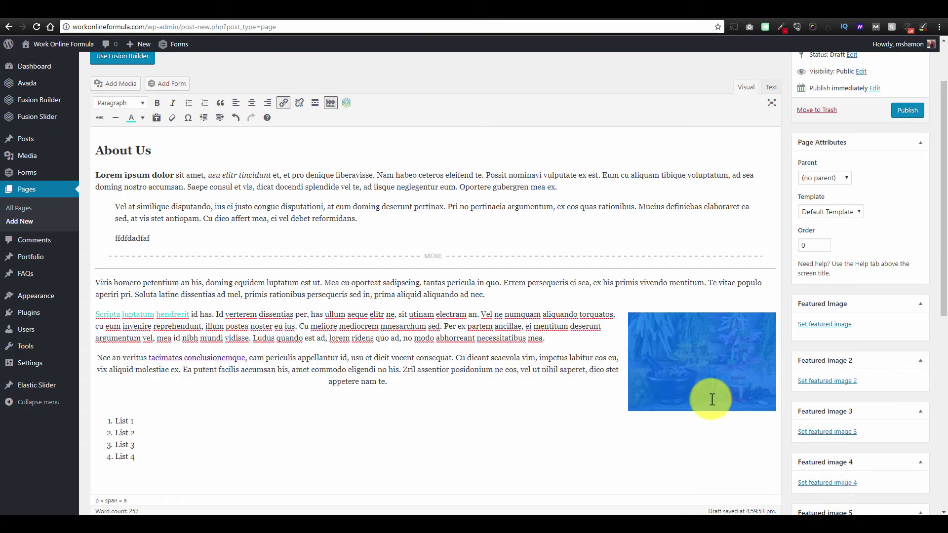
Publish the About Us page
left_click(696, 370)
left_click(709, 373)
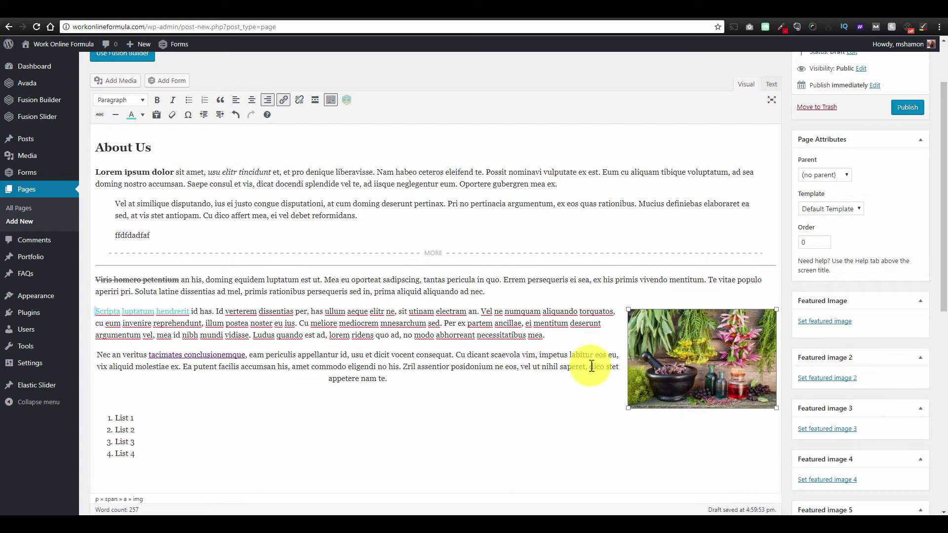
scroll(590, 365, "down", 4)
scroll(590, 370, "up", 5)
left_click(911, 187)
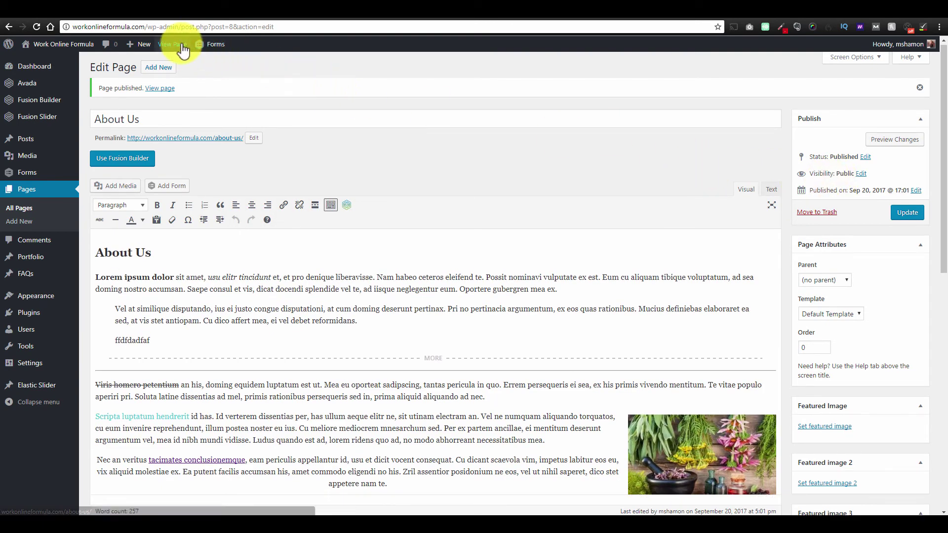
View the live About Us page and inspect its bold, struck-through, quoted and coloured text
left_click(181, 45)
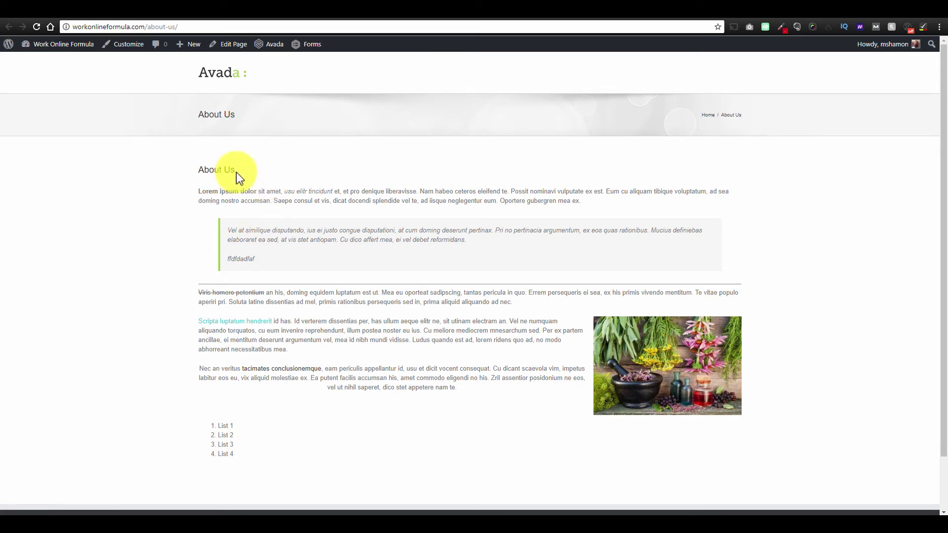
left_click_drag(235, 172, 198, 169)
left_click(224, 190)
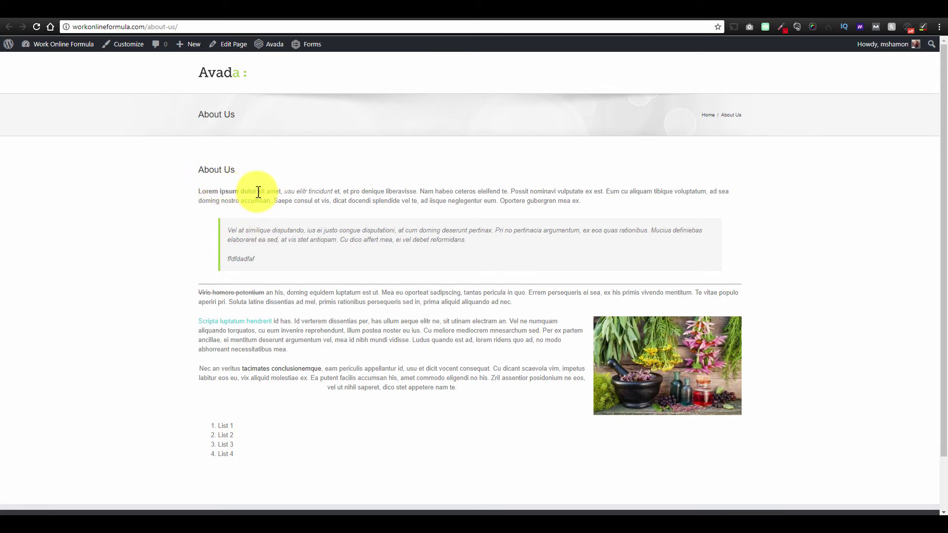
left_click_drag(256, 192, 200, 191)
left_click_drag(265, 292, 204, 293)
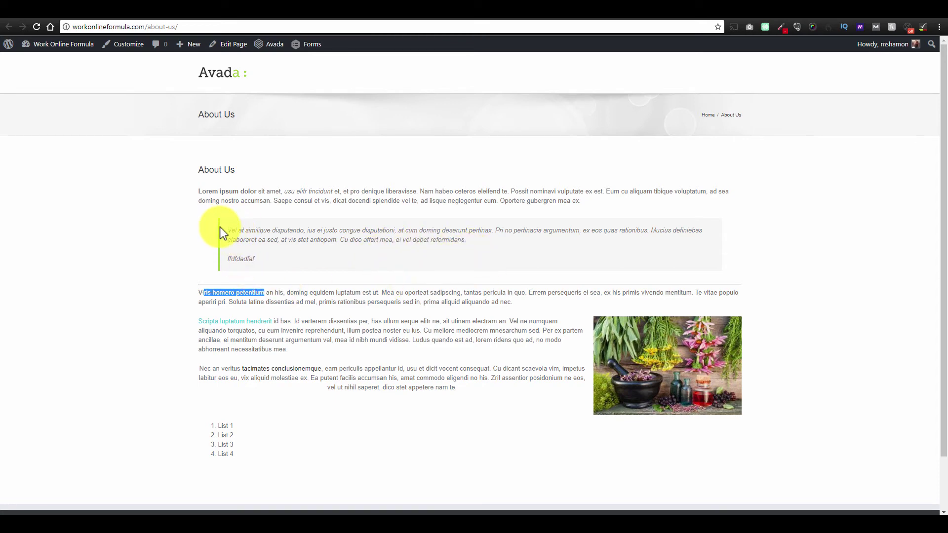
left_click_drag(217, 260, 235, 275)
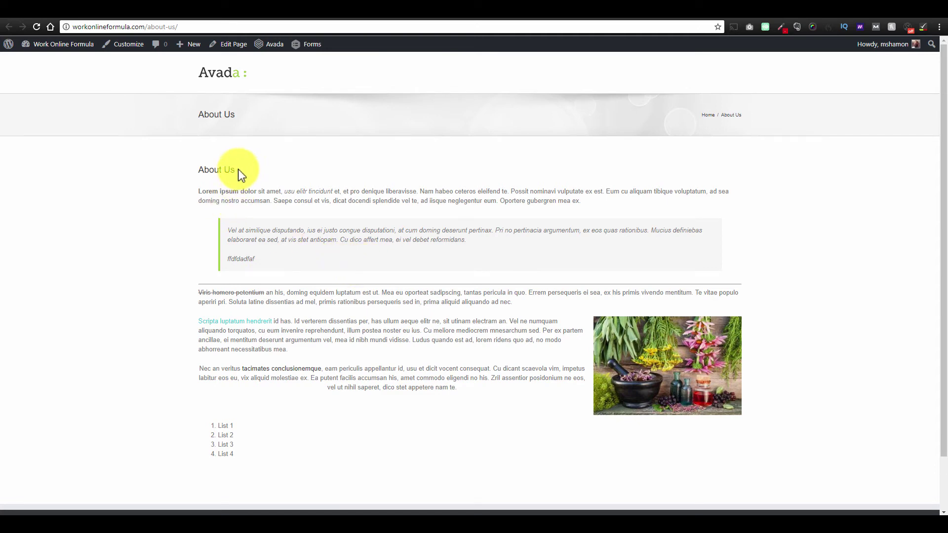
left_click_drag(236, 168, 191, 170)
left_click(293, 170)
scroll(332, 177, "down", 2)
left_click_drag(270, 260, 200, 260)
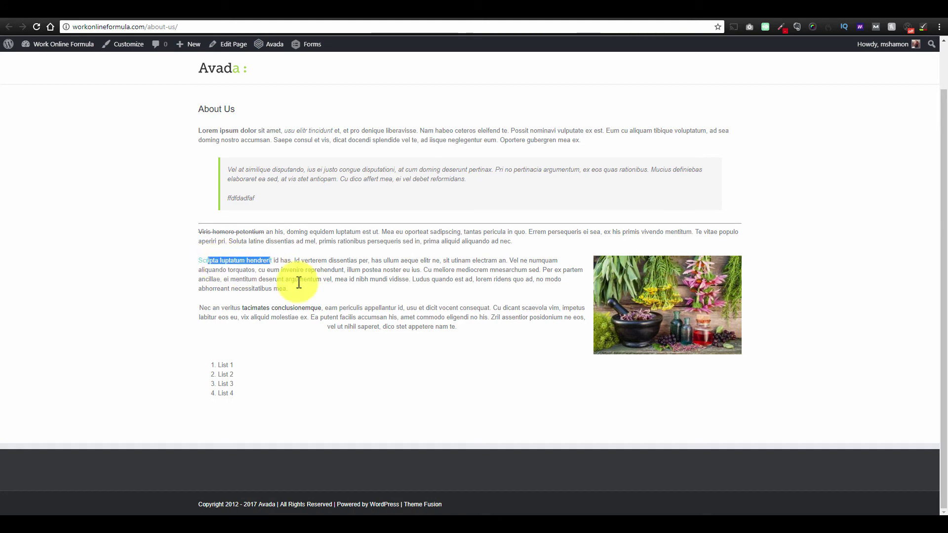
left_click(451, 283)
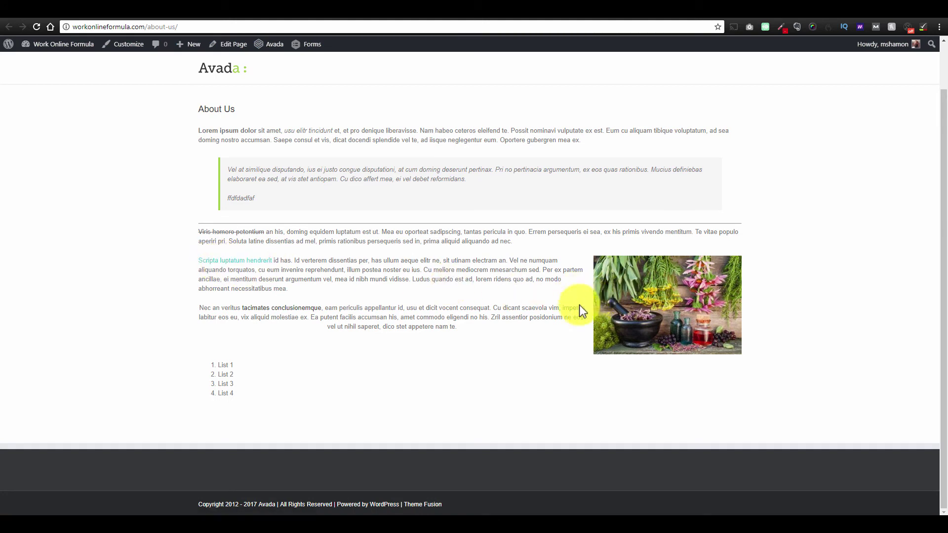
Follow the image link to the lorem-ipsum generator, return to About Us, and reload it
left_click(622, 346)
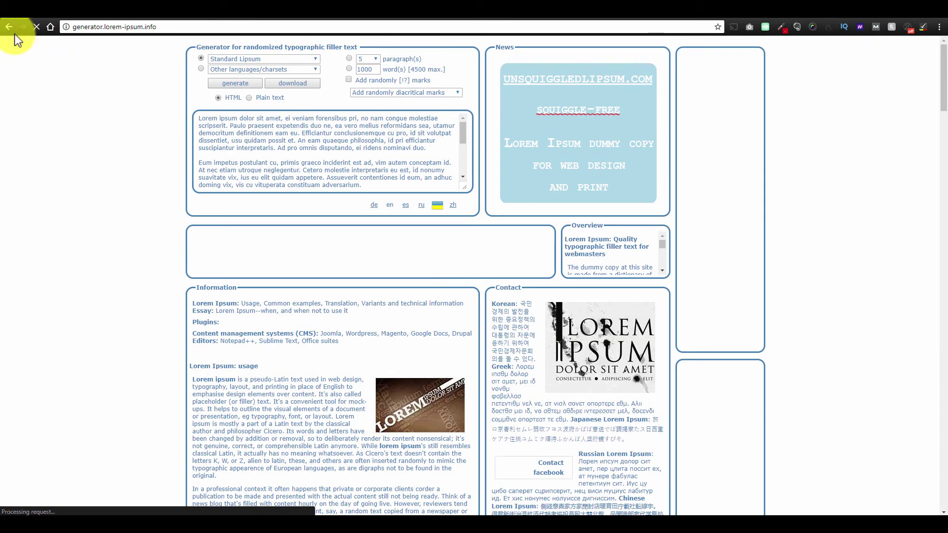
left_click(10, 28)
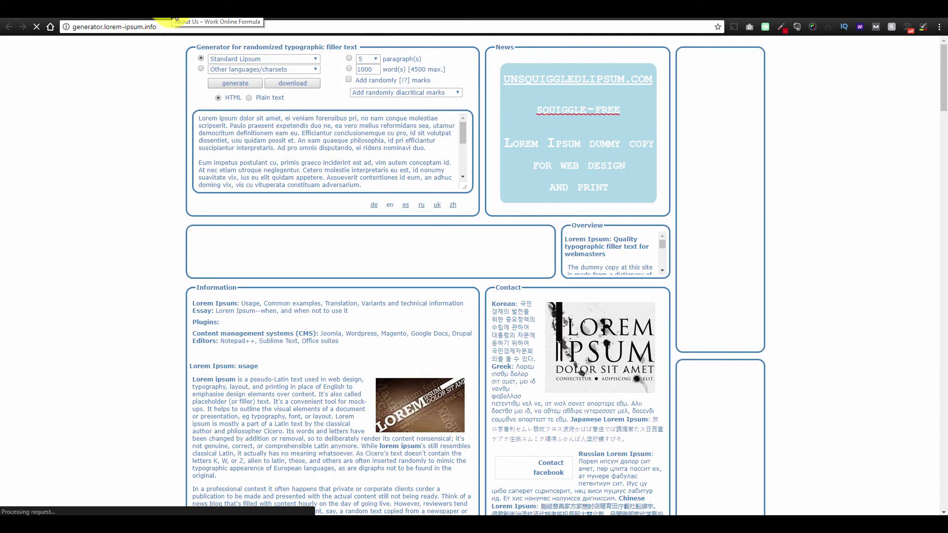
key("alt+Left")
key("alt+Right")
key("alt+Left")
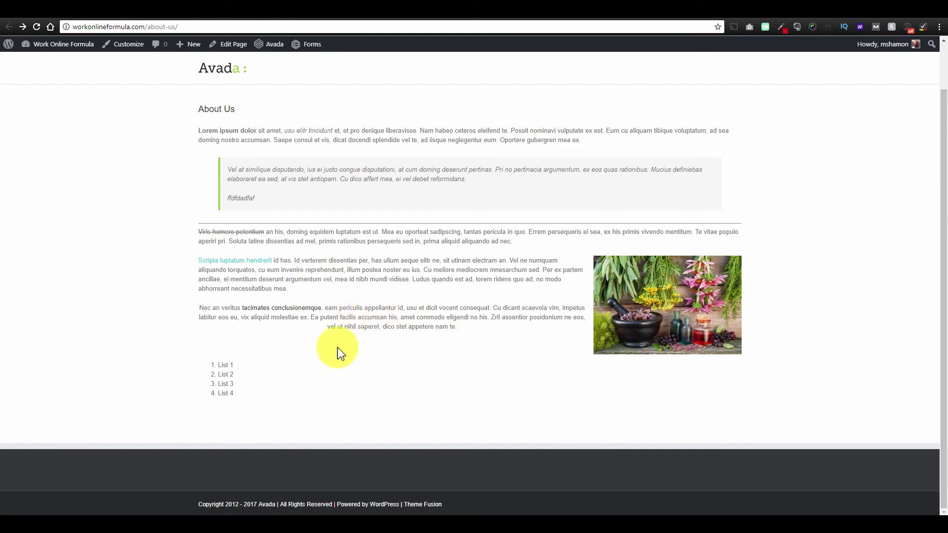
key("F5")
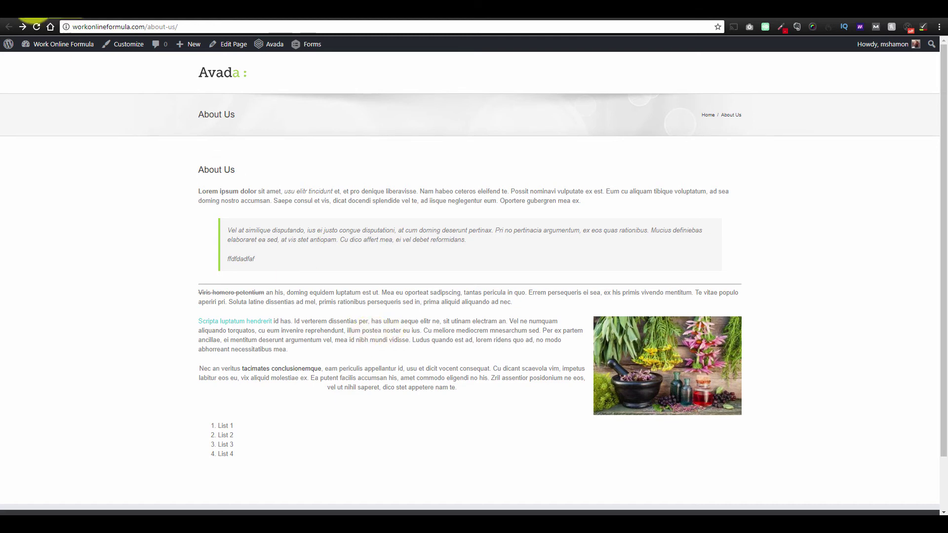
Return to the About Us editor, then start a blank post via Posts > Add New
left_click(23, 26)
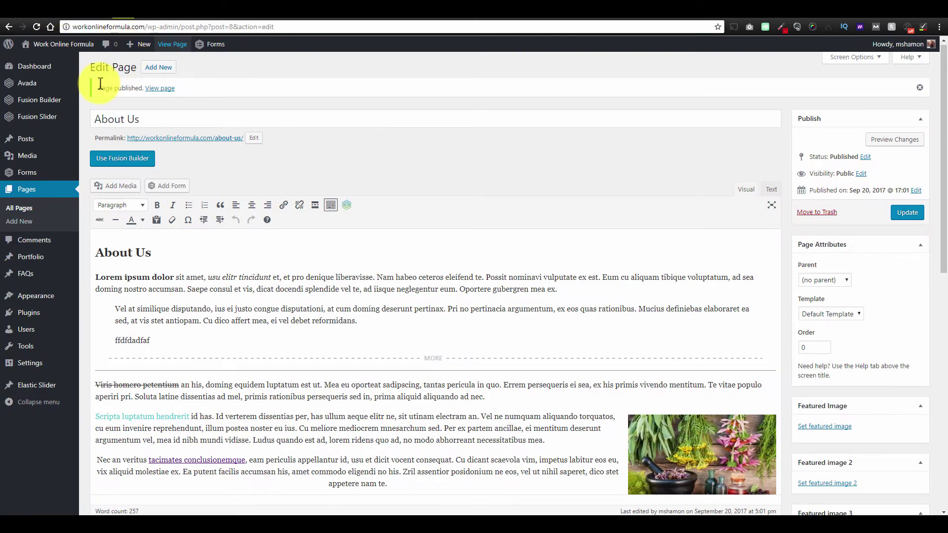
mouse_move(36, 136)
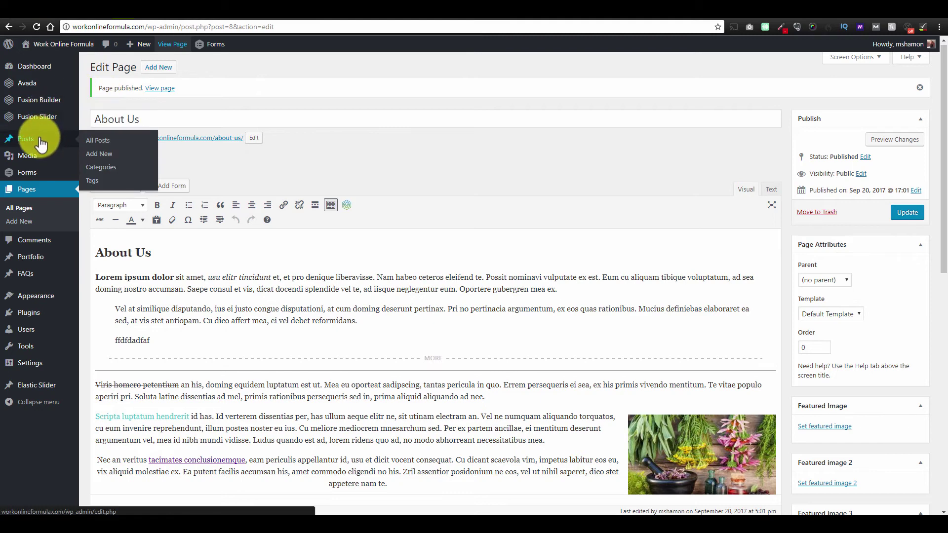
left_click(101, 159)
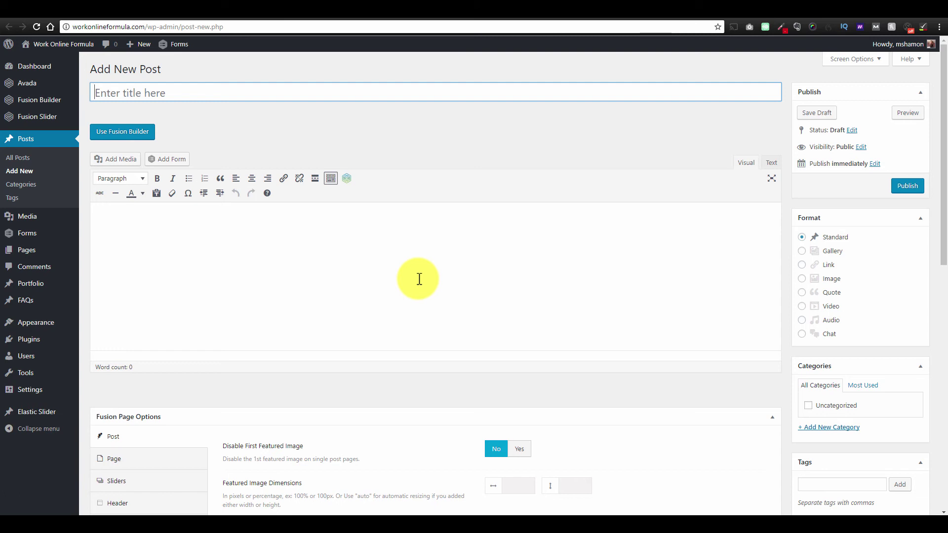
scroll(419, 278, "down", 2)
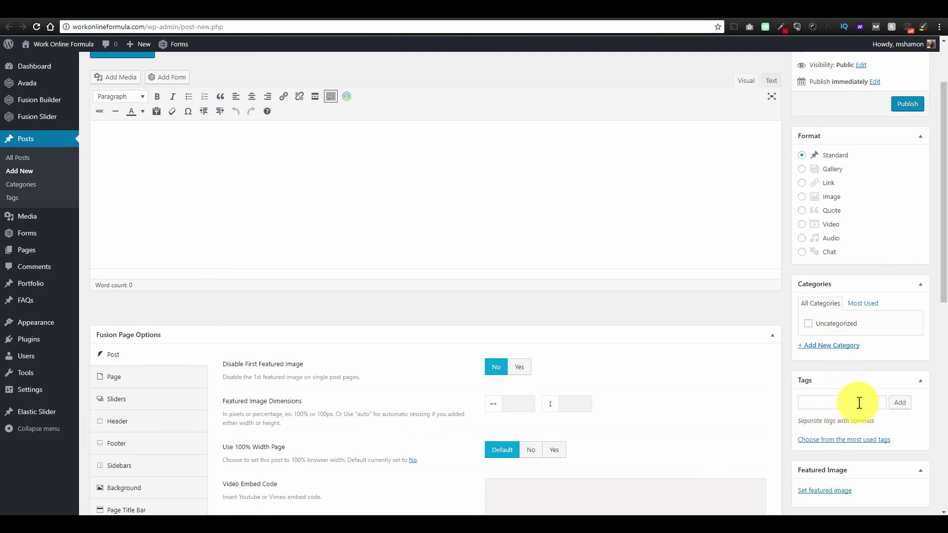
scroll(860, 375, "down", 2)
scroll(857, 377, "up", 3)
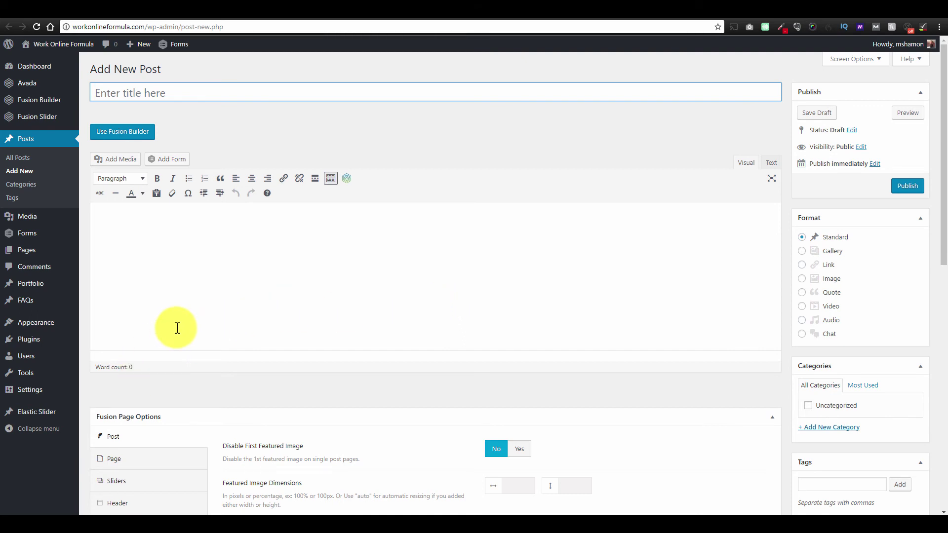
mouse_move(25, 392)
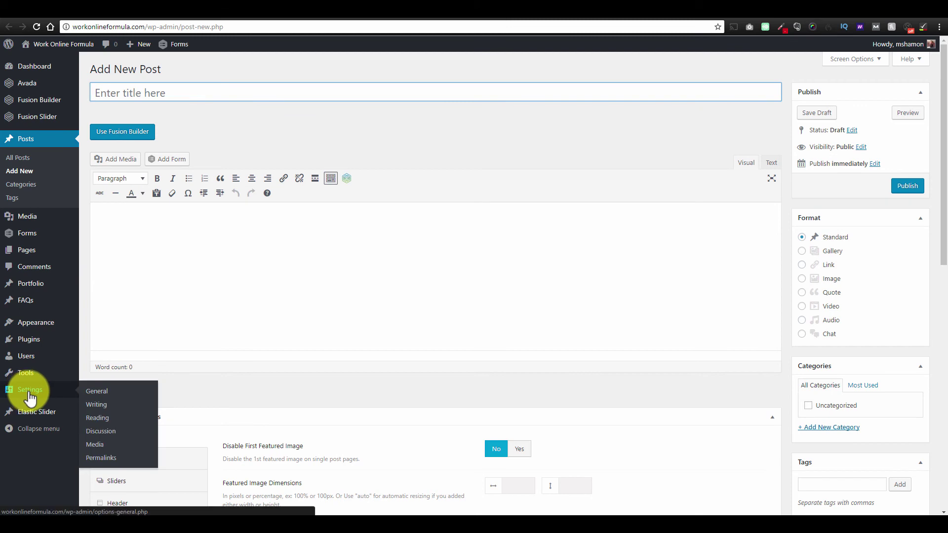
Open Settings > Writing, then Settings > Reading
left_click(98, 403)
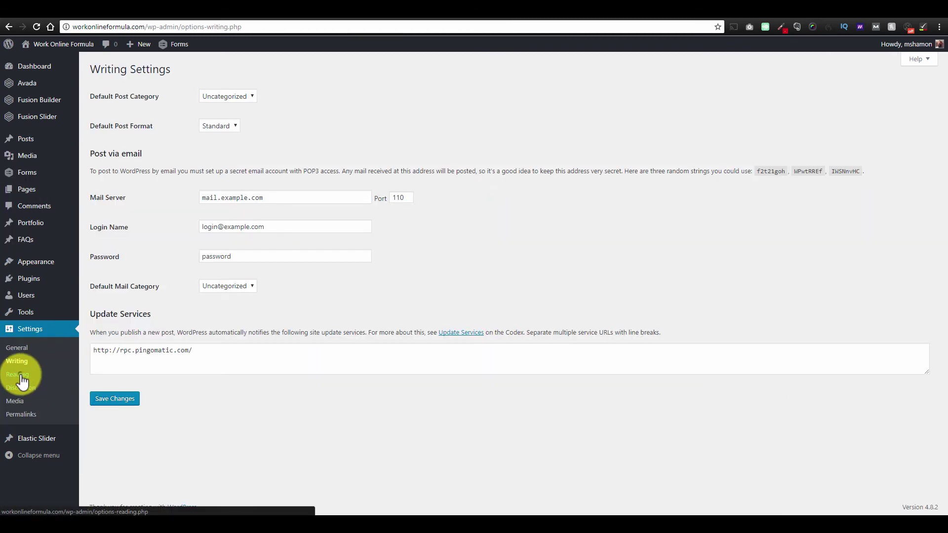
left_click(22, 382)
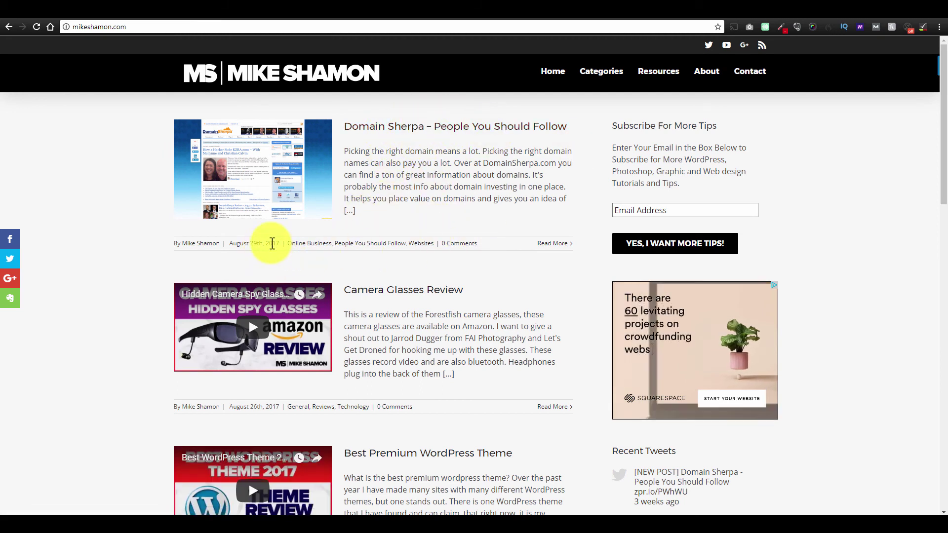
Browse the example blog's home page listing its latest posts
left_click_drag(280, 243, 229, 243)
scroll(279, 316, "down", 3)
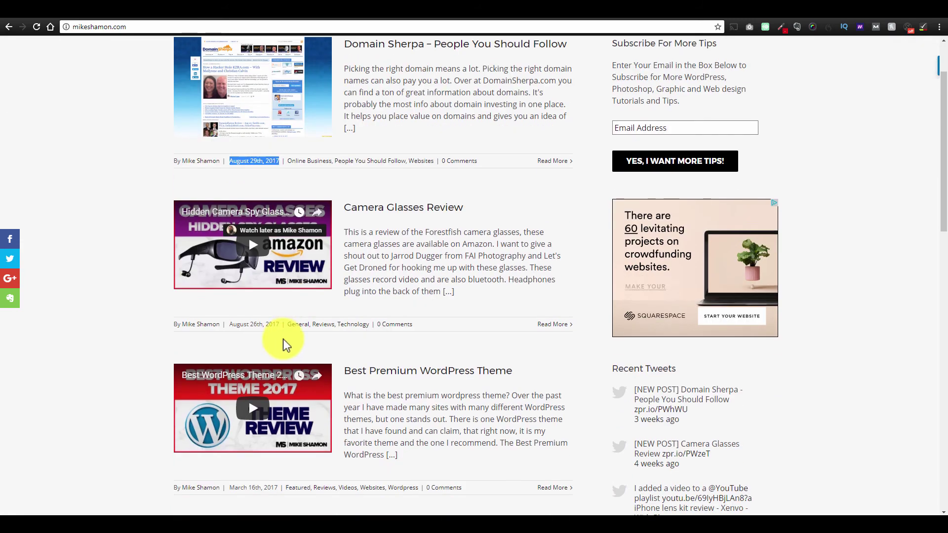
left_click_drag(271, 286, 236, 285)
left_click(237, 285)
scroll(486, 276, "down", 5)
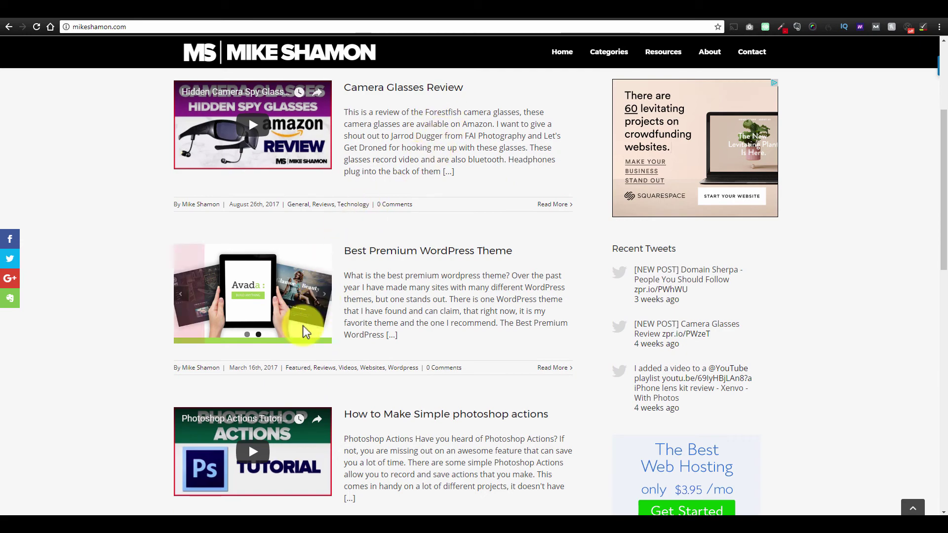
scroll(456, 395, "up", 7)
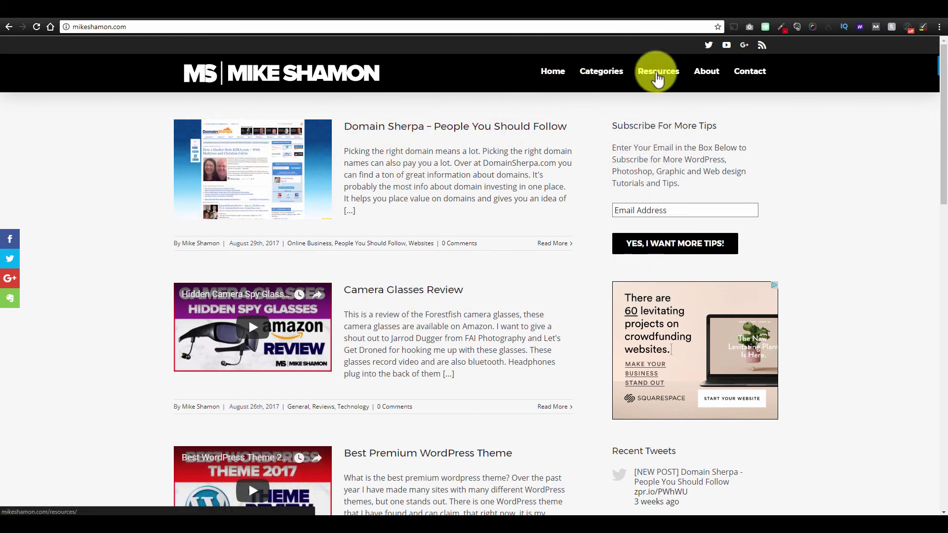
Open and scroll through the example blog's Resources page
left_click(656, 75)
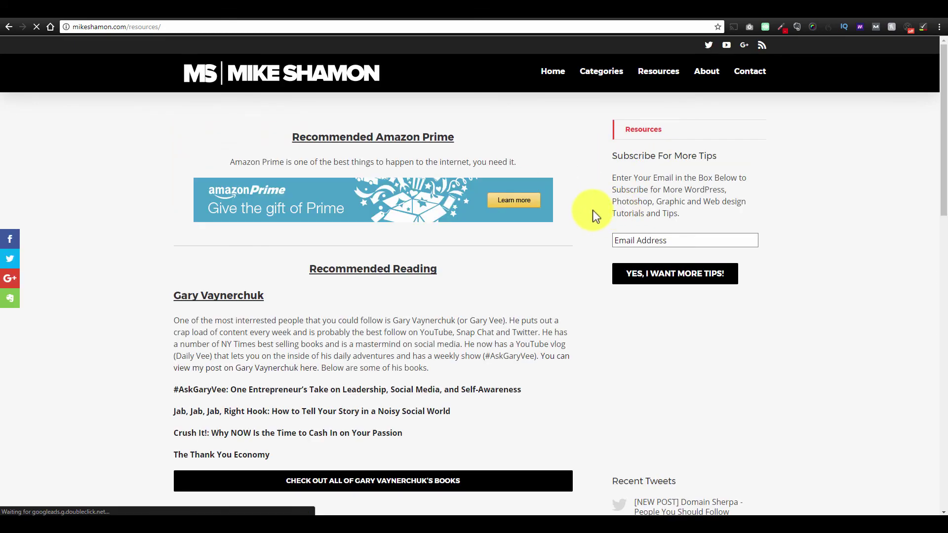
scroll(597, 248, "down", 4)
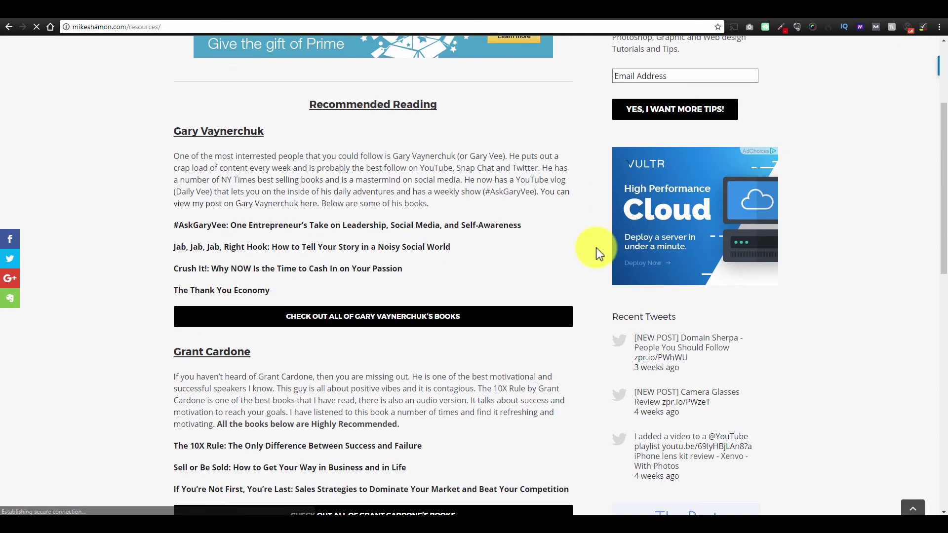
scroll(597, 247, "up", 3)
scroll(597, 234, "down", 3)
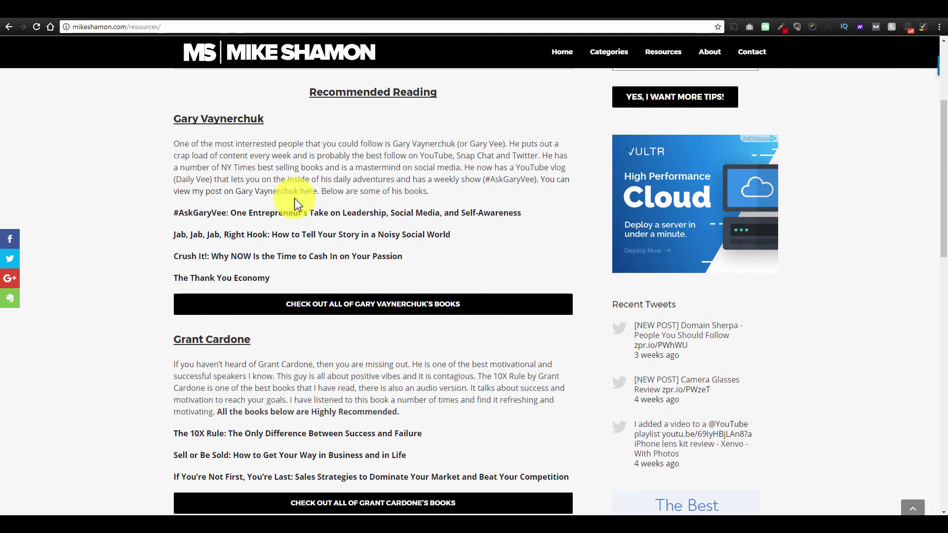
scroll(579, 270, "down", 10)
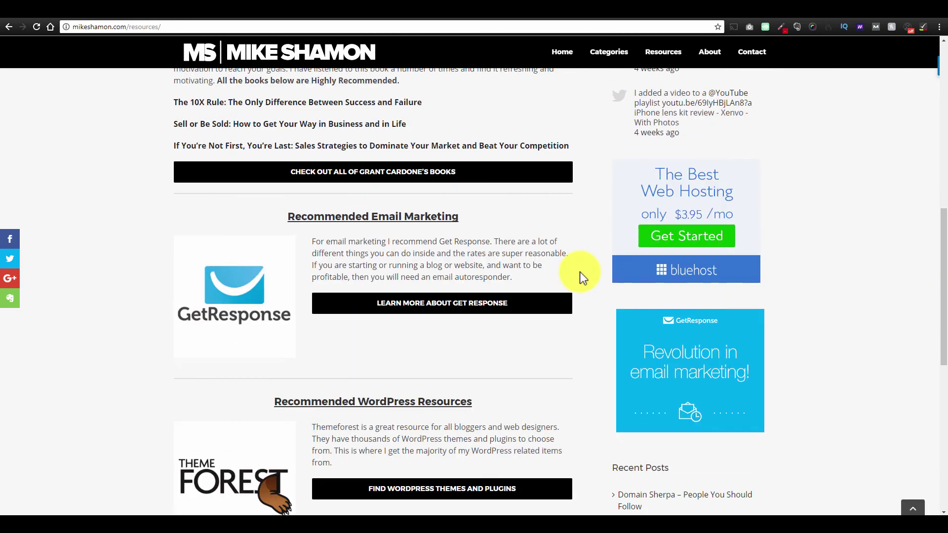
scroll(580, 272, "down", 5)
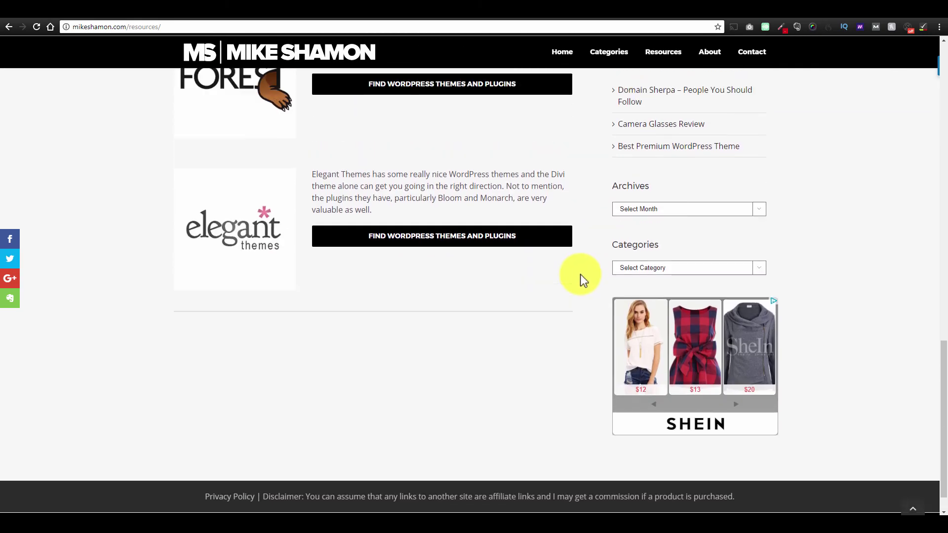
scroll(580, 274, "up", 11)
scroll(580, 273, "up", 8)
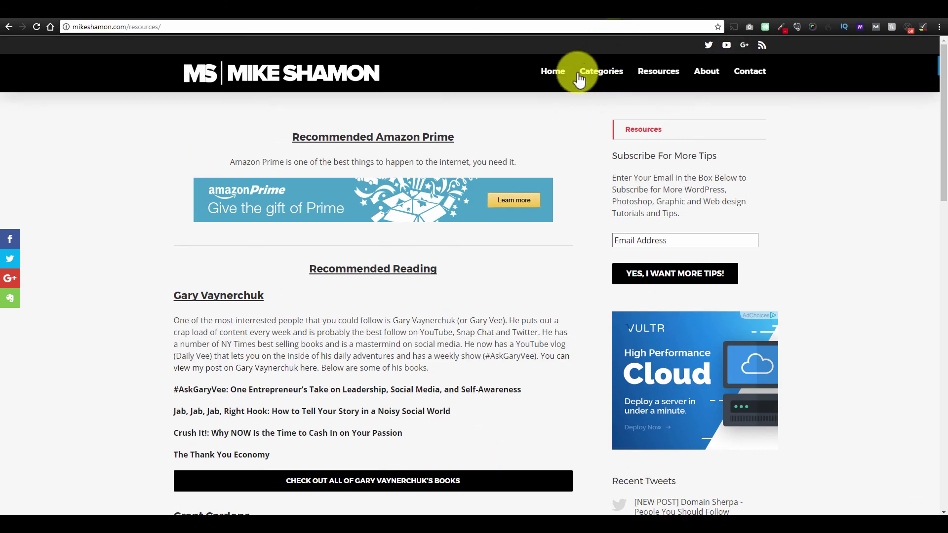
Browse the example blog's WordPress category posts, then return to the WordPress tabs
mouse_move(600, 75)
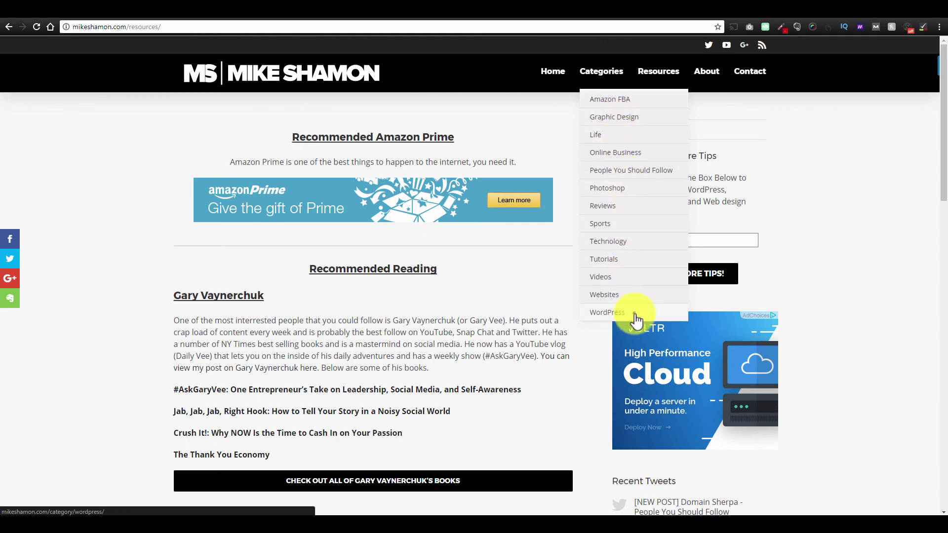
left_click(634, 314)
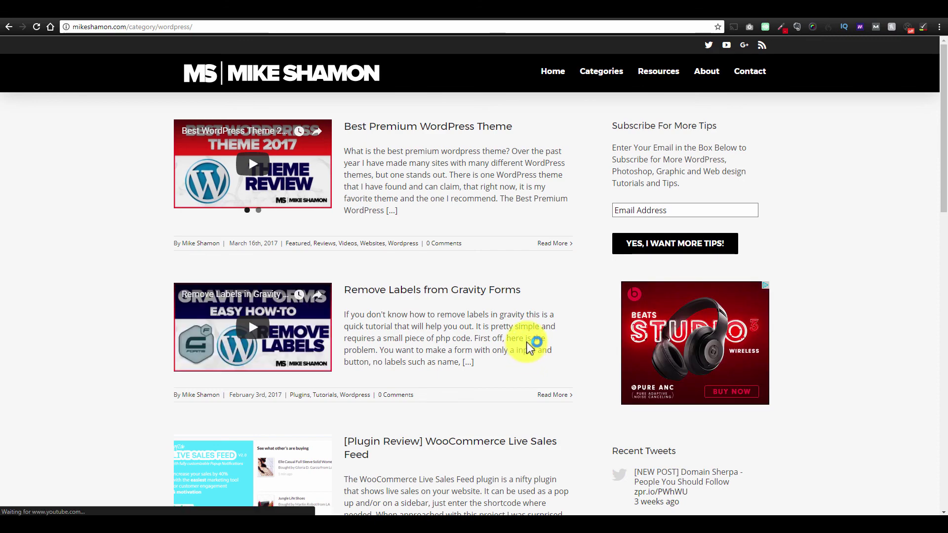
scroll(527, 346, "down", 2)
scroll(528, 326, "down", 3)
scroll(527, 321, "up", 5)
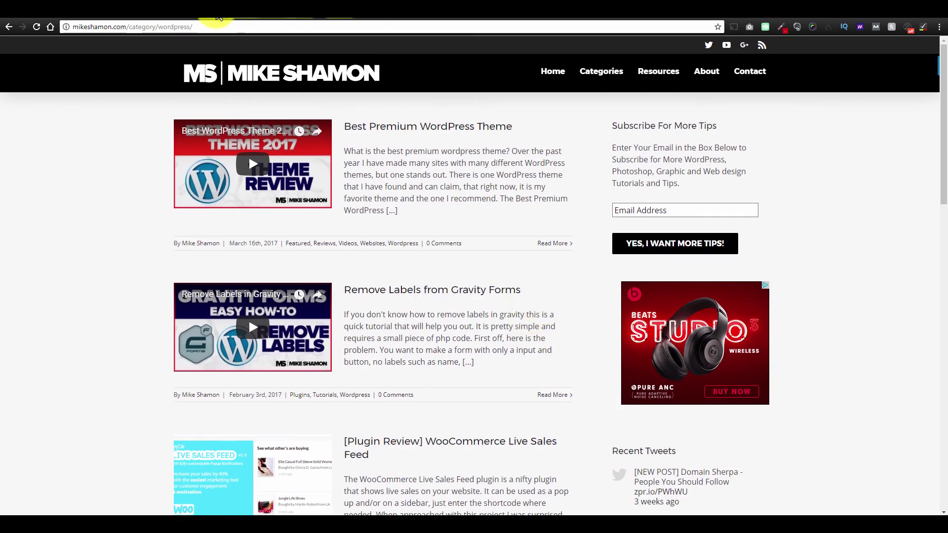
left_click(217, 14)
Switch from the Reading Settings tab back to the About Us Edit Page screen
left_click(73, 15)
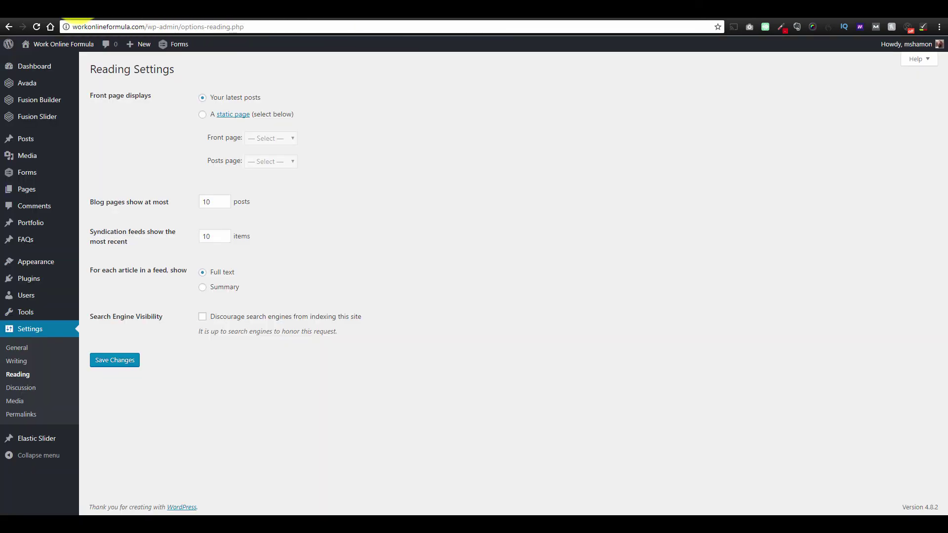
left_click(217, 15)
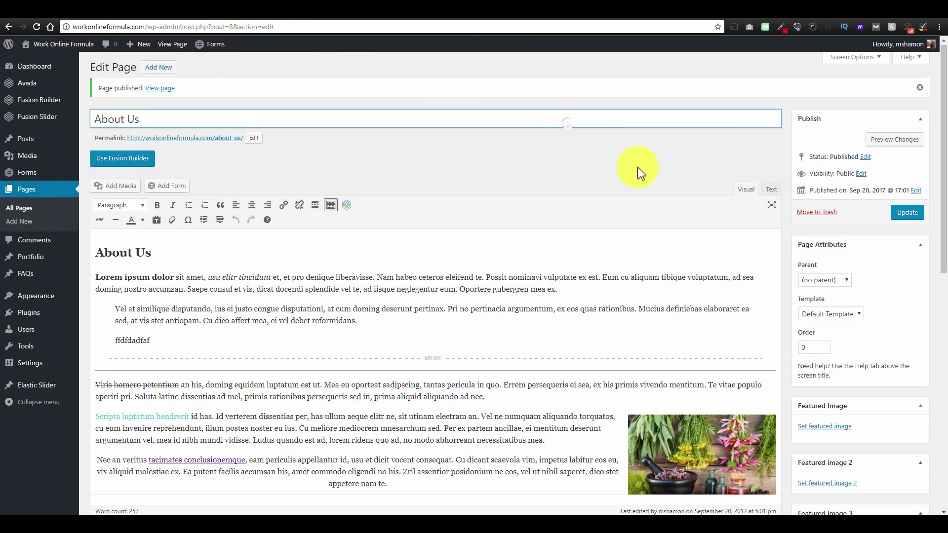